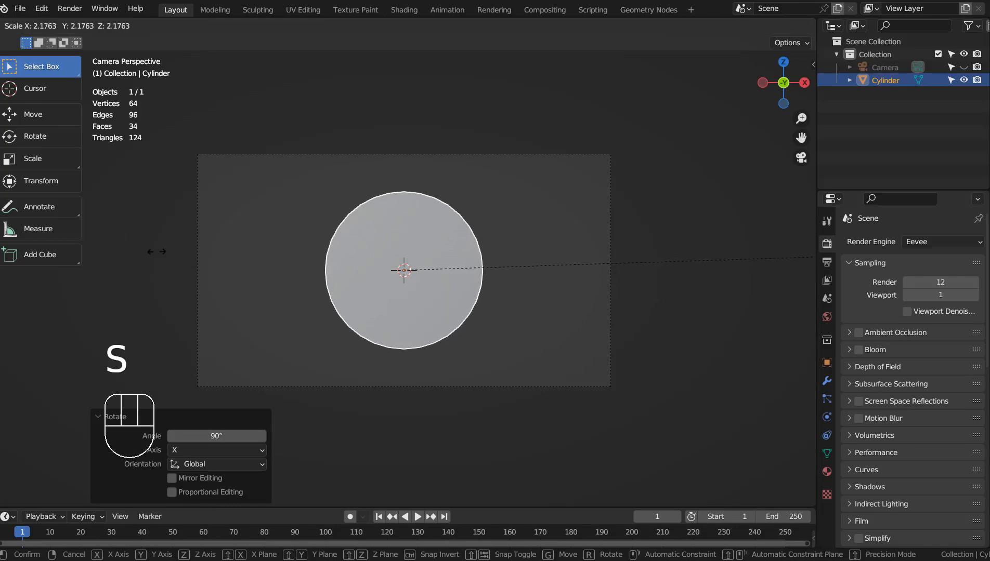
# Scale the cylinder by about 2.024 on all axes and render the camera view.
pyautogui.click(117, 258)
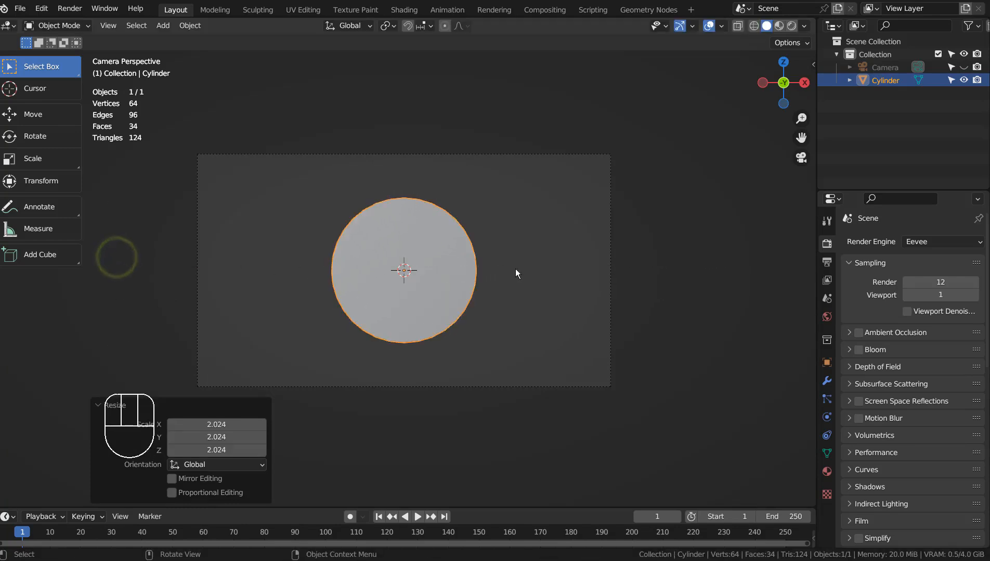
pyautogui.press('F12')
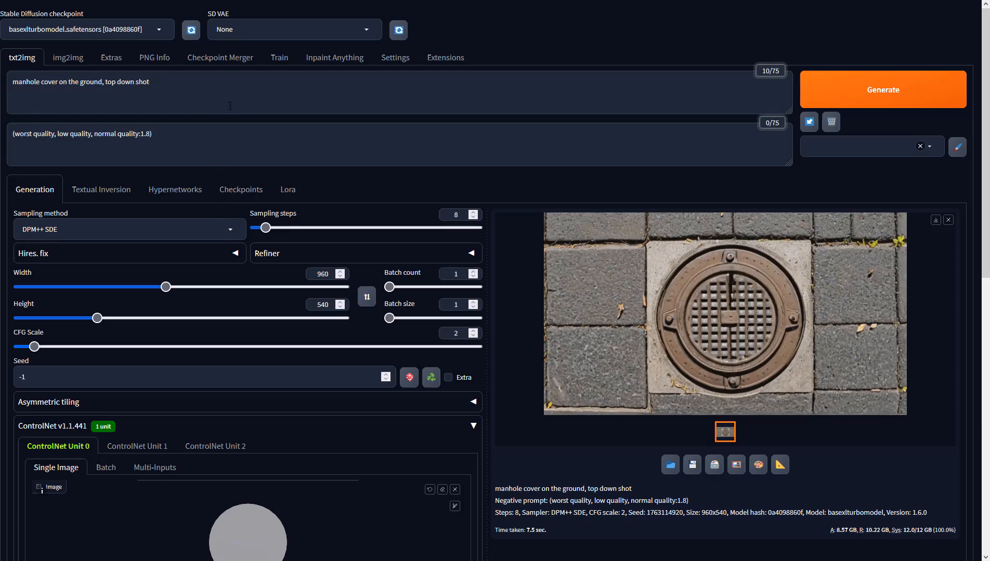
# In the Stable Diffusion web UI, set ControlNet Unit 0 to Depth with preprocessor none and model sai_xl_depth_256lora, and generate the manhole cover image.
pyautogui.click(239, 96)
pyautogui.click(232, 146)
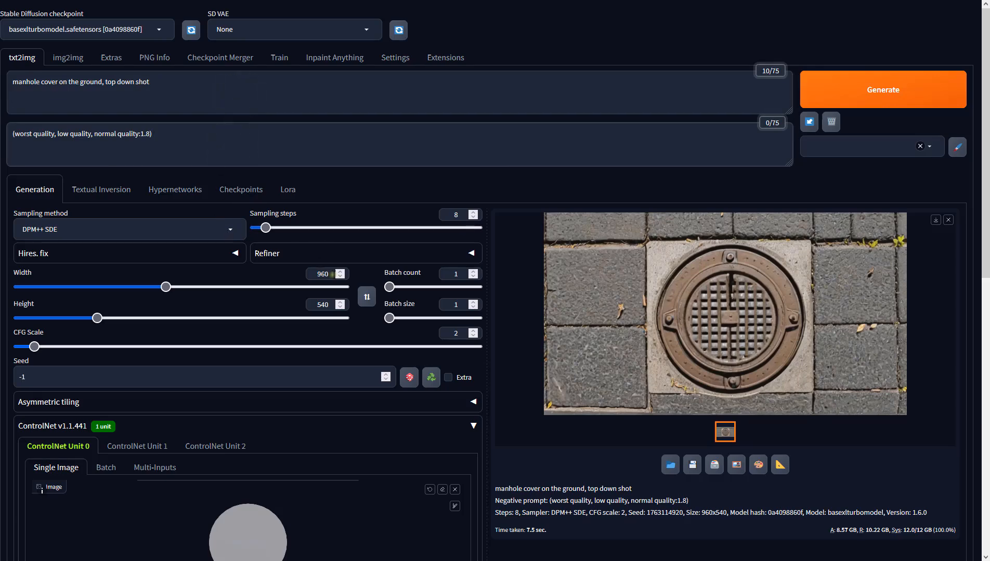
pyautogui.scroll(-6, 255, 353)
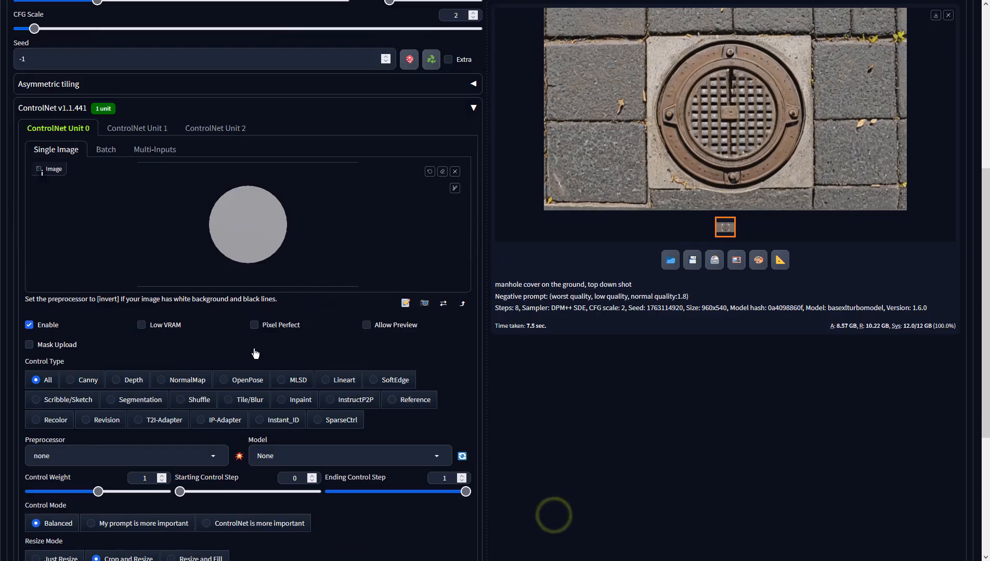
pyautogui.click(125, 380)
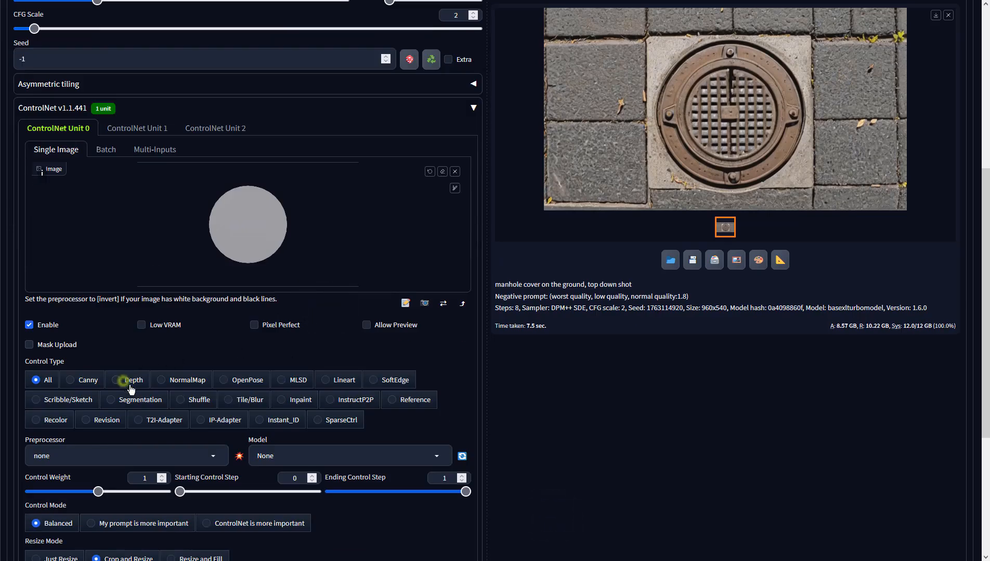
pyautogui.click(214, 456)
pyautogui.click(59, 374)
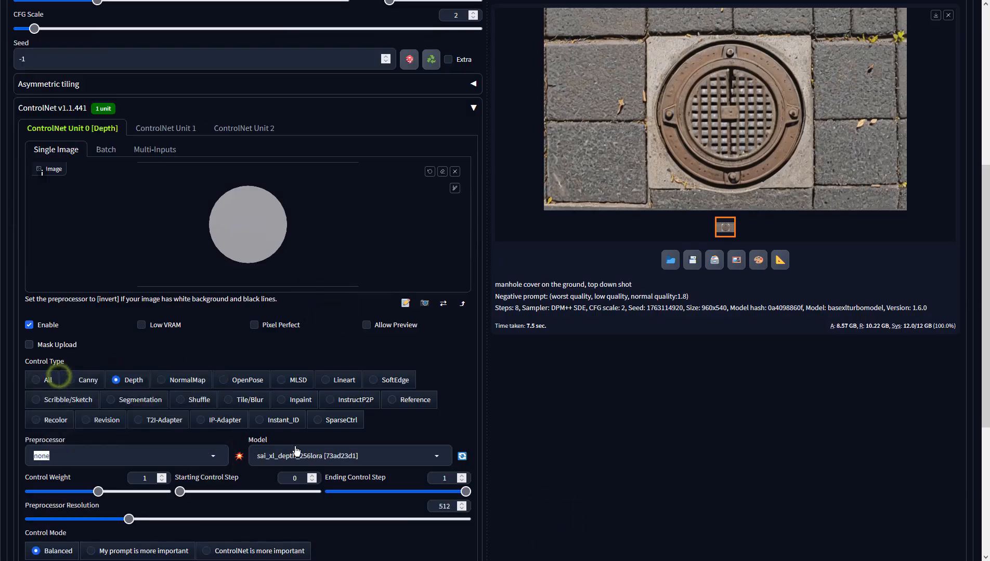
pyautogui.click(296, 450)
pyautogui.click(600, 316)
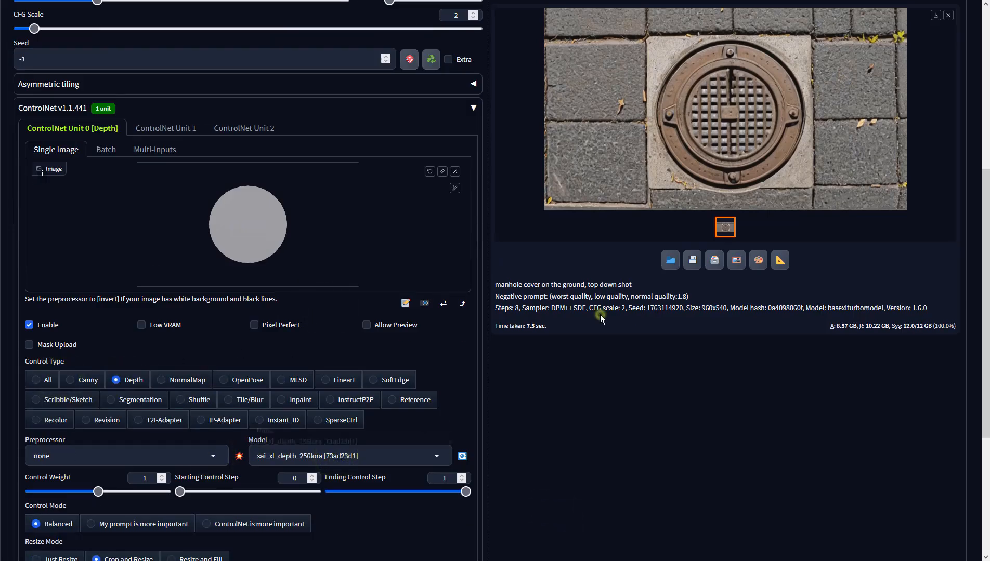
pyautogui.scroll(6, 601, 314)
pyautogui.click(848, 94)
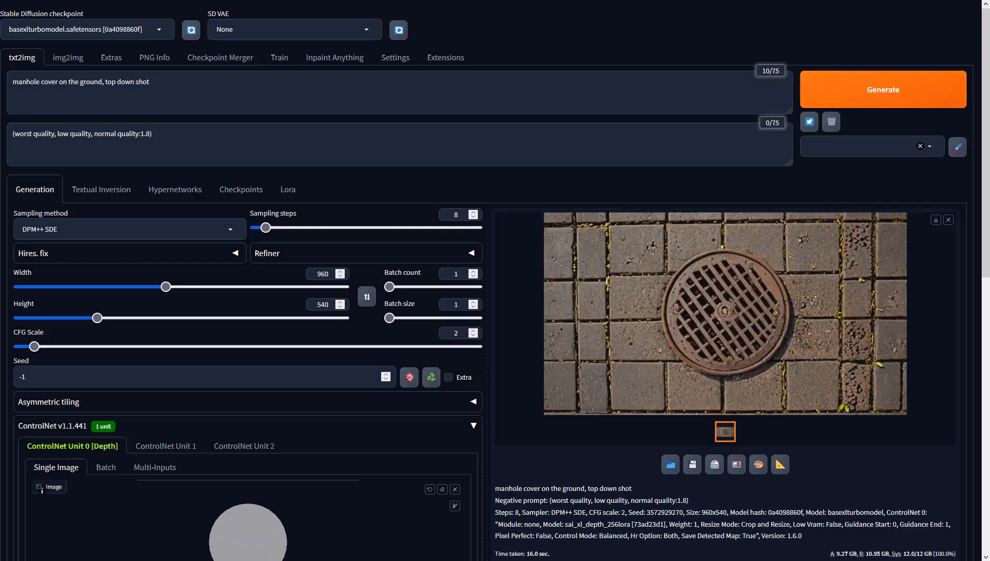
# Check in the installed extensions list that sd-webui-inpaint-anything is enabled.
pyautogui.click(463, 60)
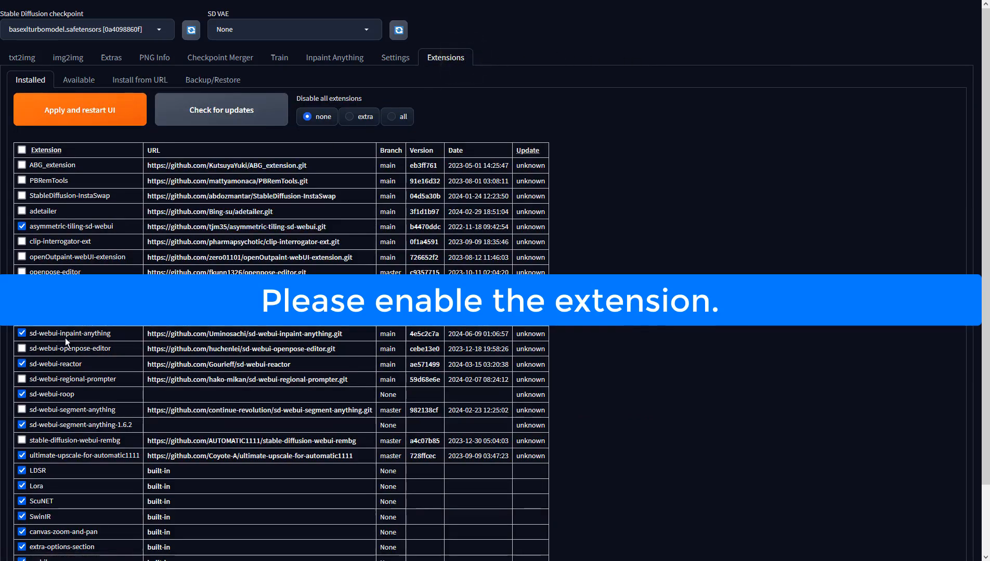
pyautogui.moveTo(351, 335); pyautogui.dragTo(21, 334)
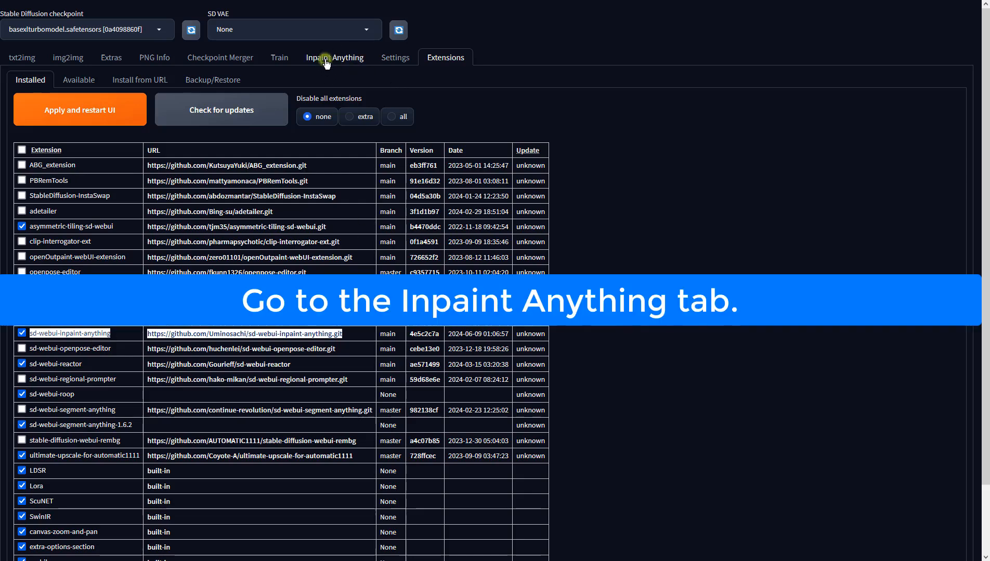
pyautogui.click(326, 58)
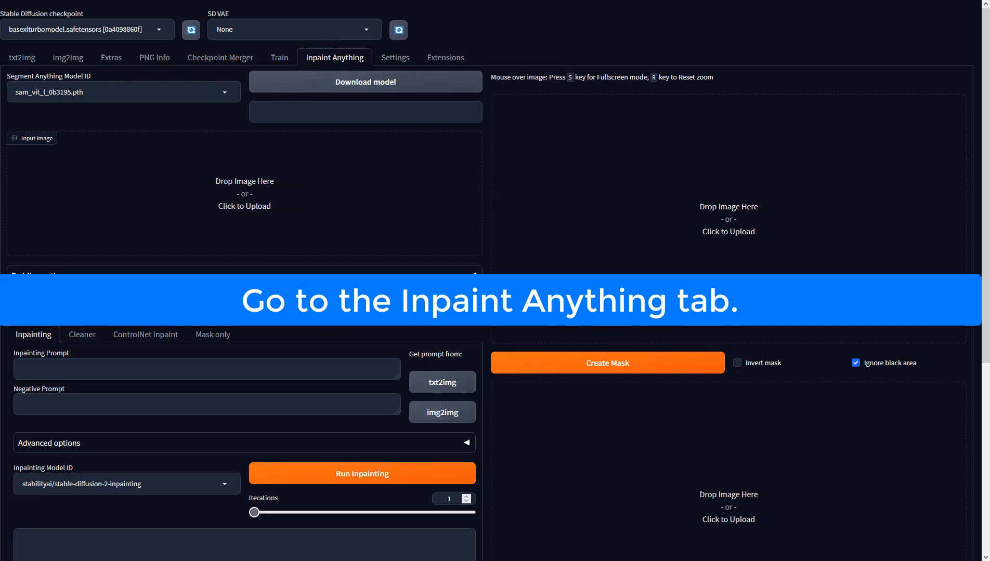
pyautogui.click(245, 184)
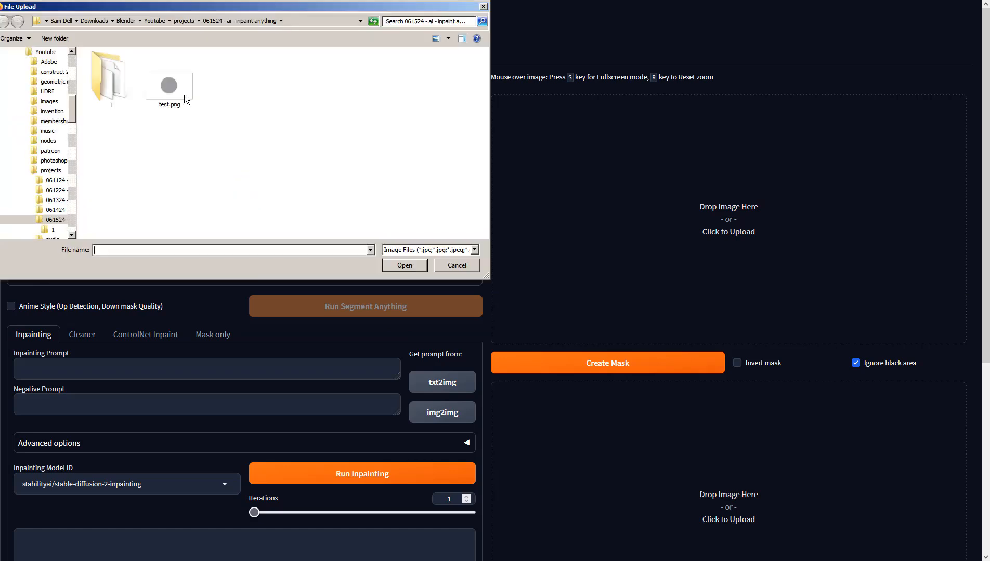
pyautogui.click(457, 265)
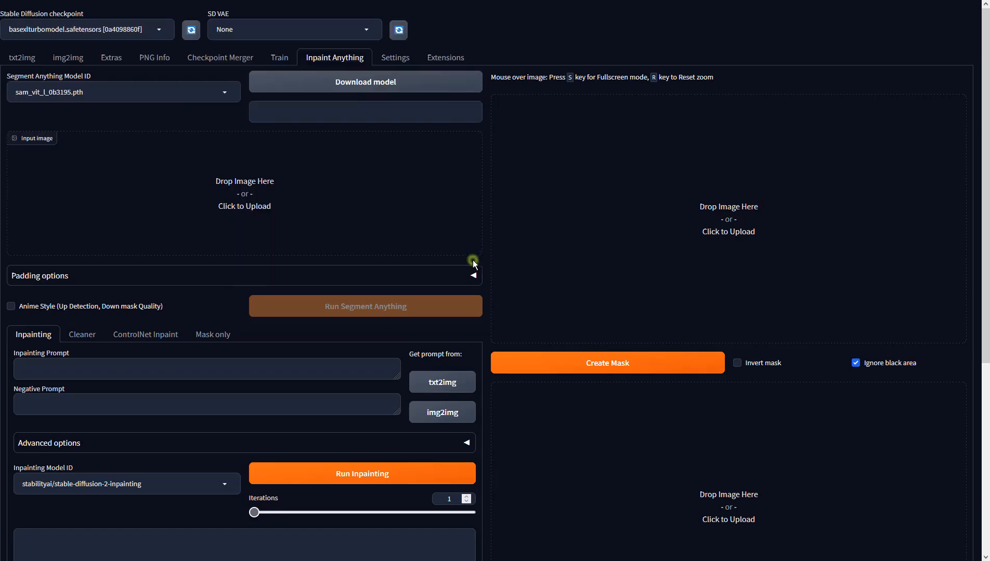
# Save the generated txt2img manhole cover image as 00007-3572929270.png in the project folder.
pyautogui.click(22, 57)
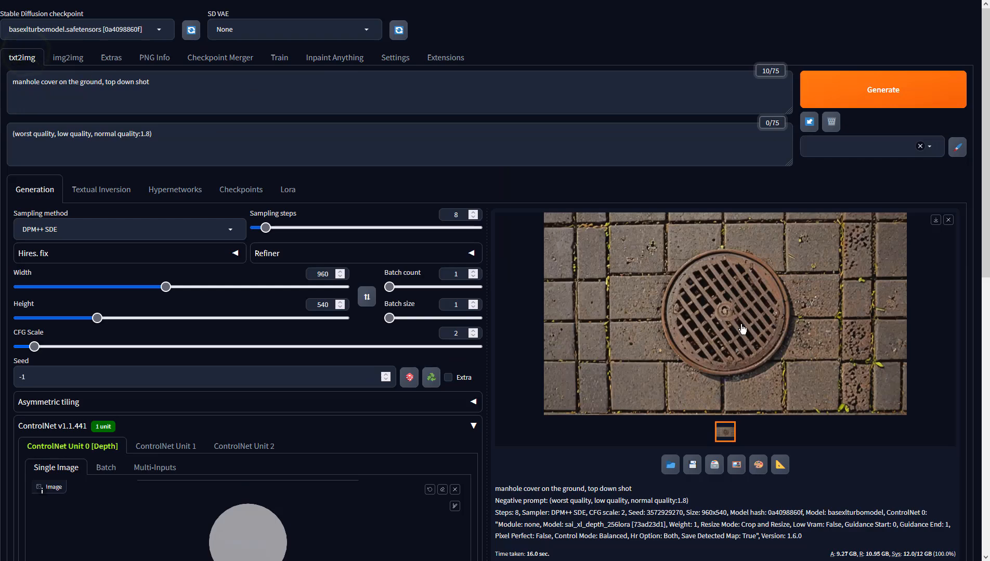
pyautogui.rightClick(730, 320)
pyautogui.click(743, 335)
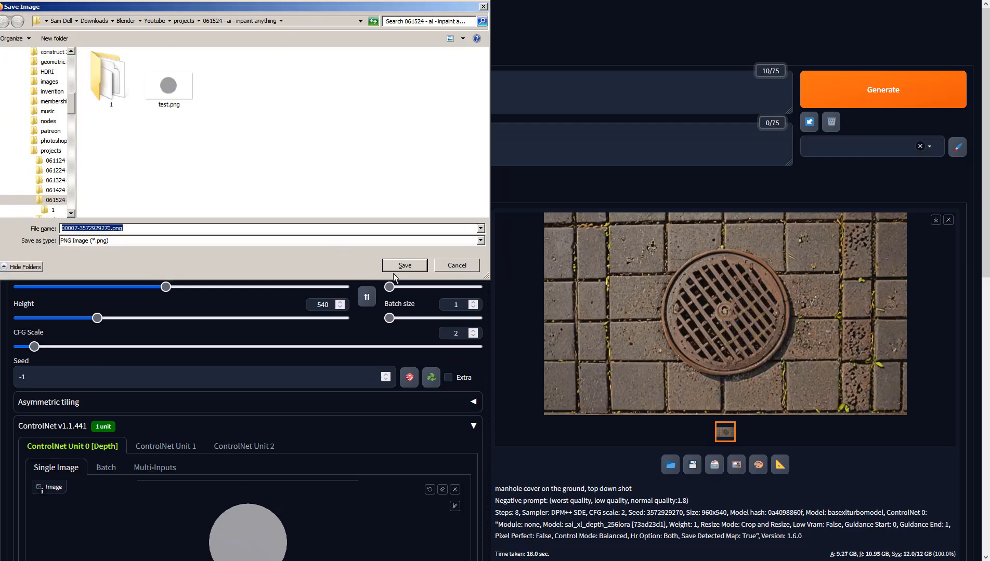
pyautogui.click(395, 267)
# Load the saved manhole cover image as the Inpaint Anything input and run Segment Anything on it.
pyautogui.click(330, 56)
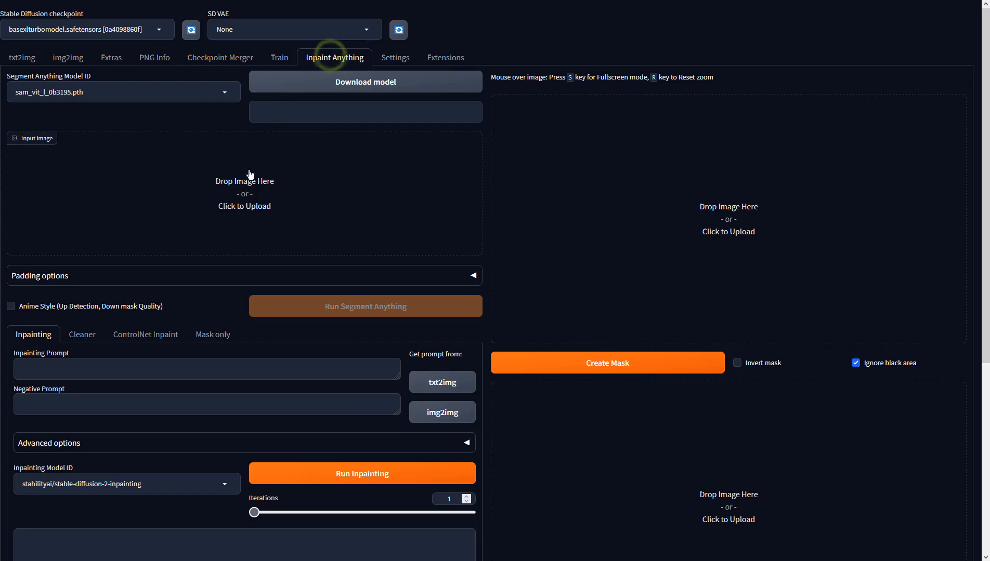
pyautogui.click(252, 183)
pyautogui.doubleClick(170, 87)
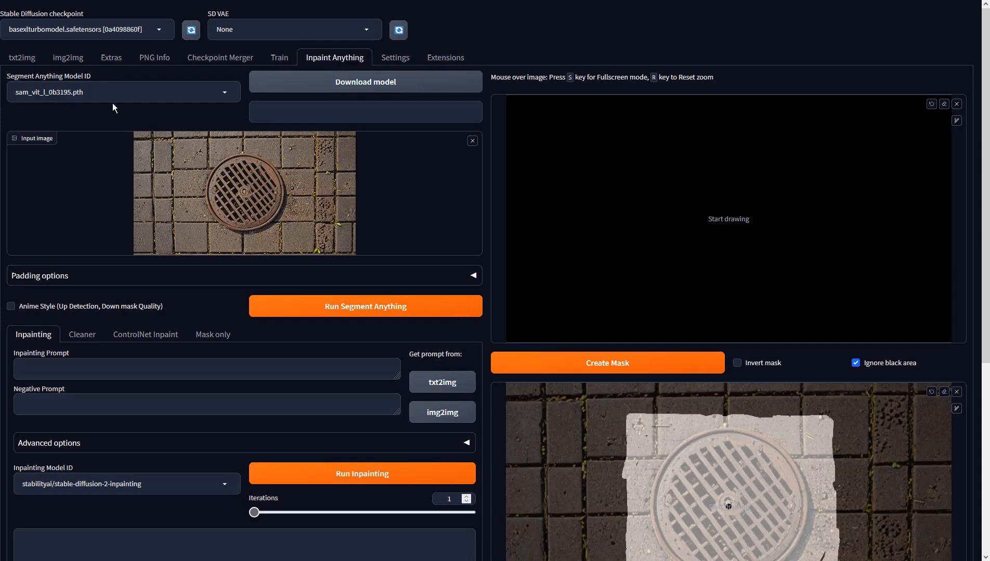
pyautogui.click(351, 306)
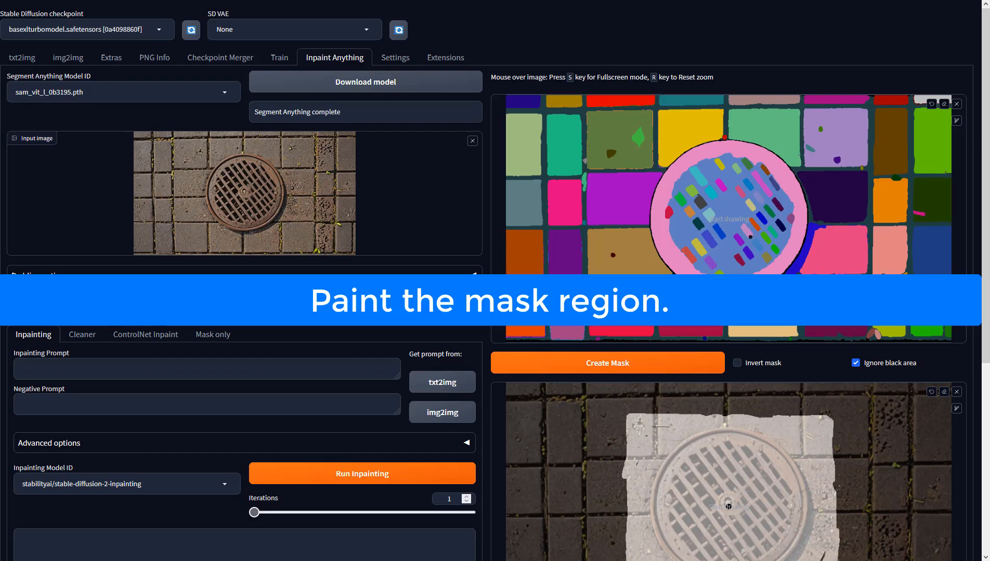
# Clear the old mask image and create a new mask by painting over the whole manhole cover in the segmentation map with the largest brush.
pyautogui.click(957, 392)
pyautogui.moveTo(669, 173)
pyautogui.mouseDown()
pyautogui.moveTo(701, 156)
pyautogui.moveTo(759, 162)
pyautogui.mouseUp()
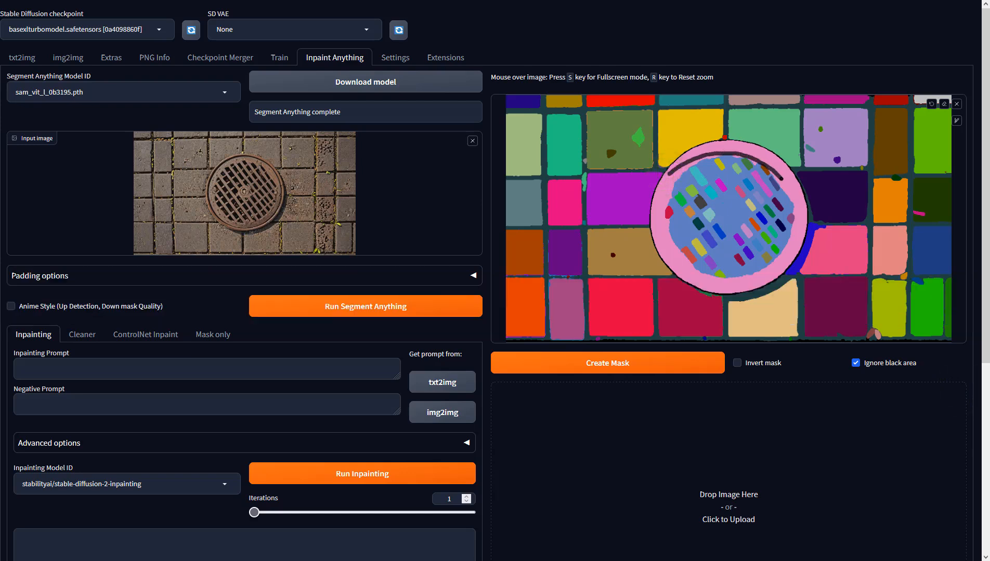
pyautogui.moveTo(792, 199)
pyautogui.mouseDown()
pyautogui.moveTo(790, 239)
pyautogui.moveTo(763, 270)
pyautogui.moveTo(716, 286)
pyautogui.moveTo(659, 232)
pyautogui.moveTo(661, 197)
pyautogui.moveTo(730, 165)
pyautogui.moveTo(703, 190)
pyautogui.moveTo(736, 190)
pyautogui.mouseUp()
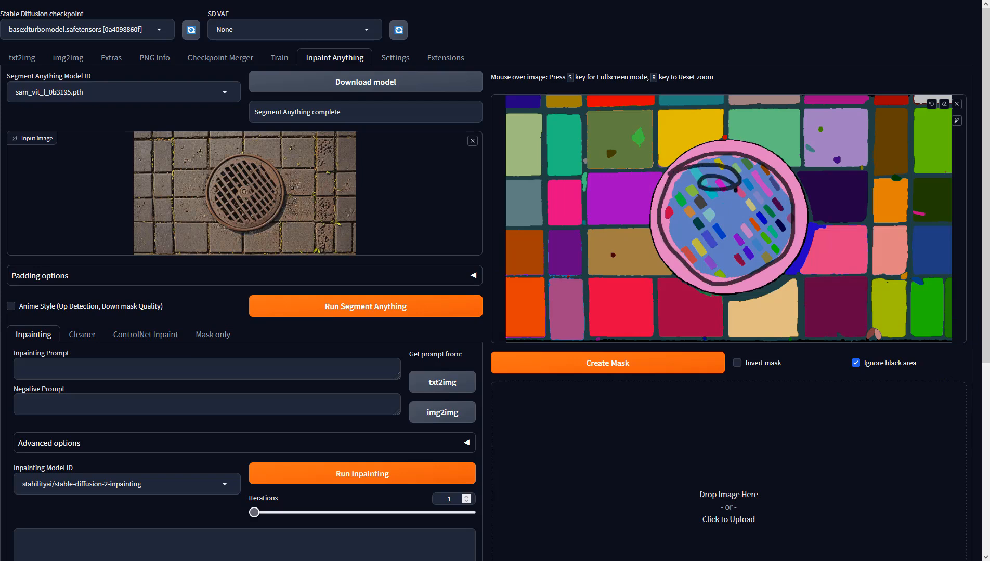
pyautogui.click(956, 121)
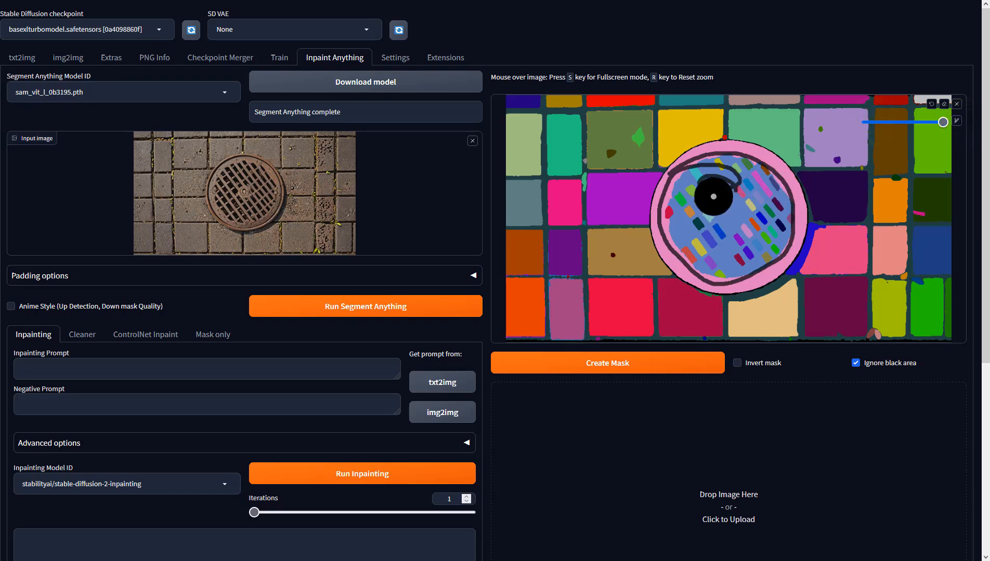
pyautogui.moveTo(691, 173)
pyautogui.mouseDown()
pyautogui.moveTo(762, 170)
pyautogui.moveTo(786, 215)
pyautogui.moveTo(776, 253)
pyautogui.moveTo(752, 268)
pyautogui.moveTo(729, 274)
pyautogui.moveTo(695, 261)
pyautogui.moveTo(674, 230)
pyautogui.moveTo(674, 206)
pyautogui.moveTo(681, 190)
pyautogui.moveTo(718, 176)
pyautogui.moveTo(740, 189)
pyautogui.moveTo(695, 207)
pyautogui.moveTo(765, 217)
pyautogui.moveTo(711, 237)
pyautogui.mouseUp()
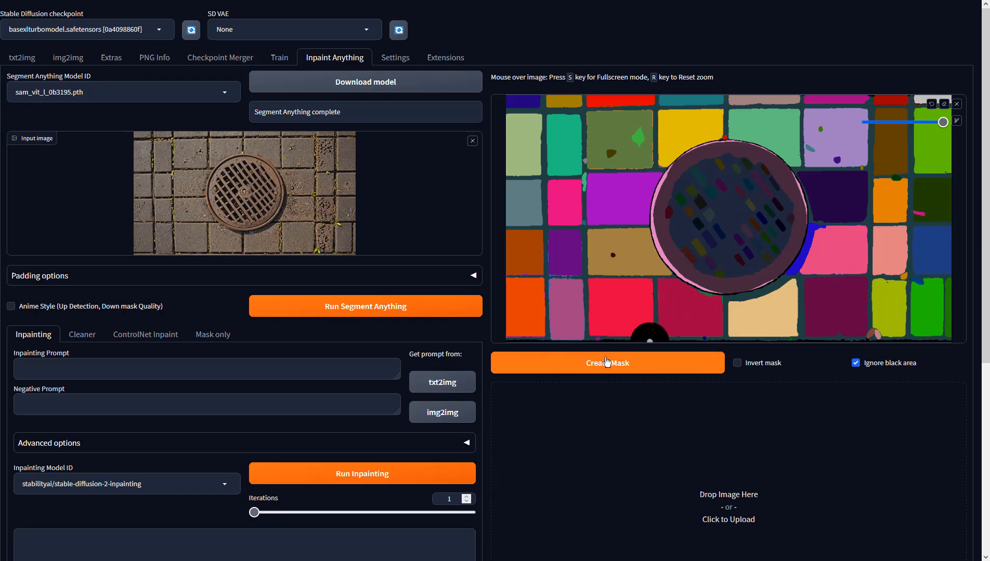
pyautogui.click(621, 367)
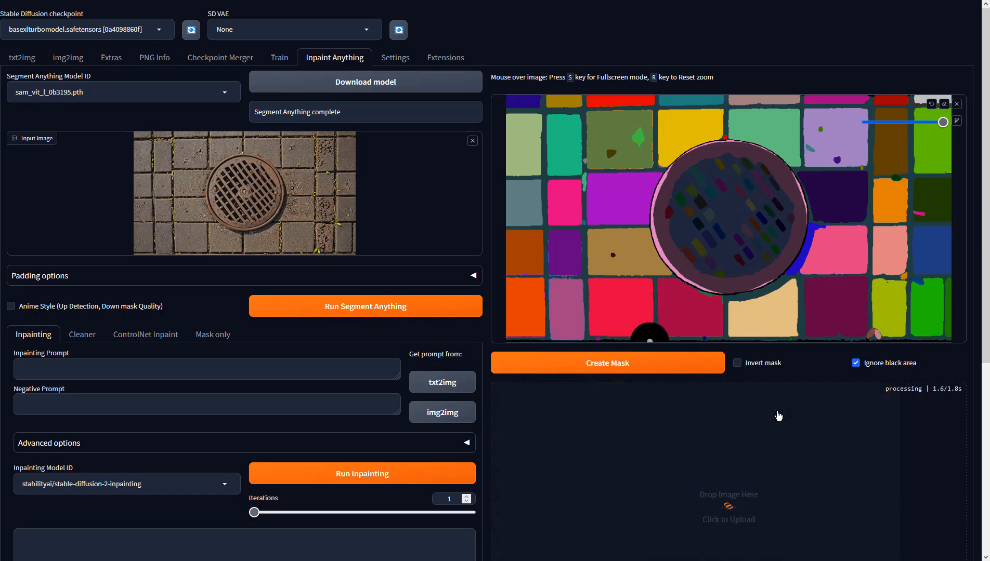
# Get the black-and-white mask image of the manhole cover and send it to img2img inpaint.
pyautogui.scroll(-3, 778, 416)
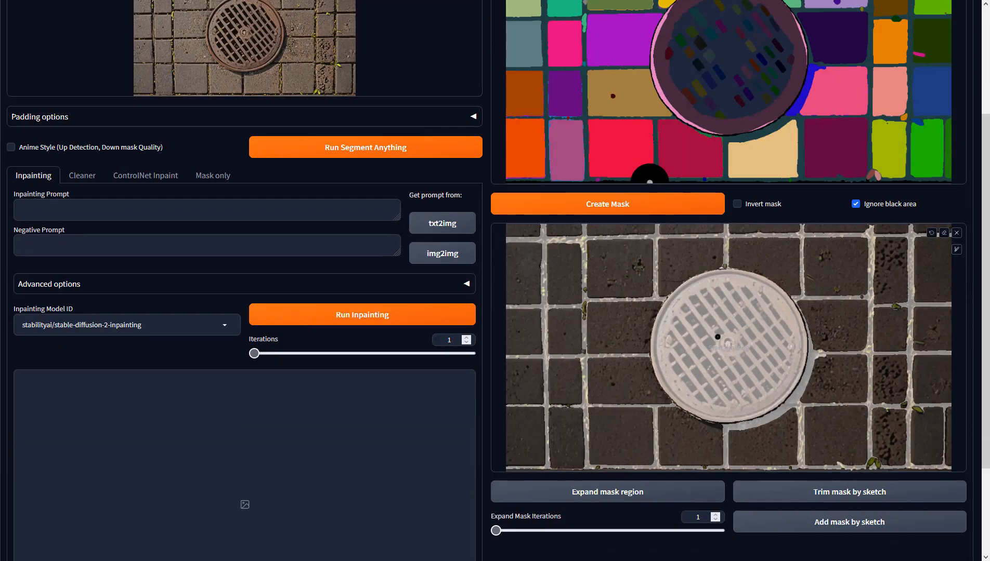
pyautogui.scroll(-1, 215, 296)
pyautogui.scroll(3, 215, 295)
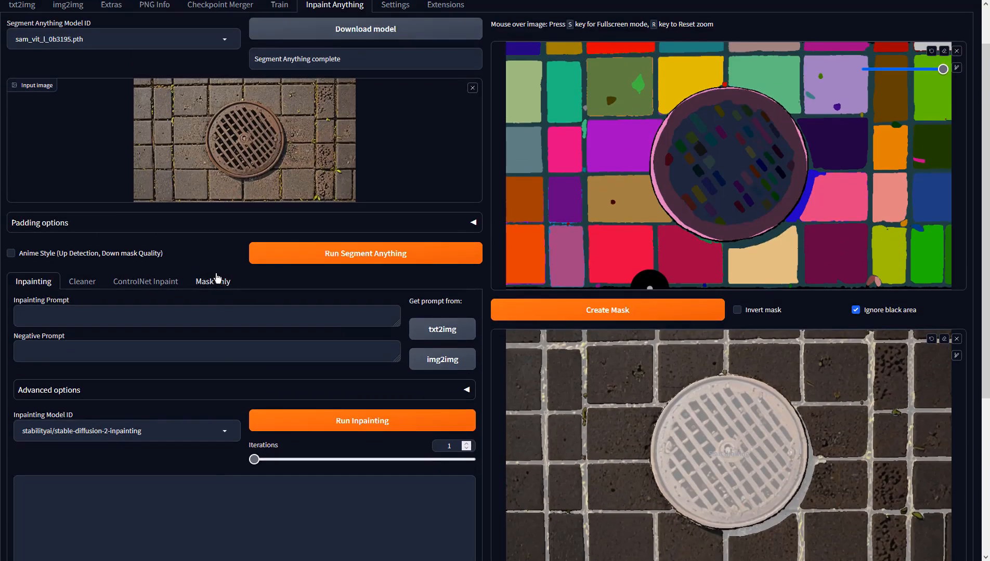
pyautogui.click(226, 281)
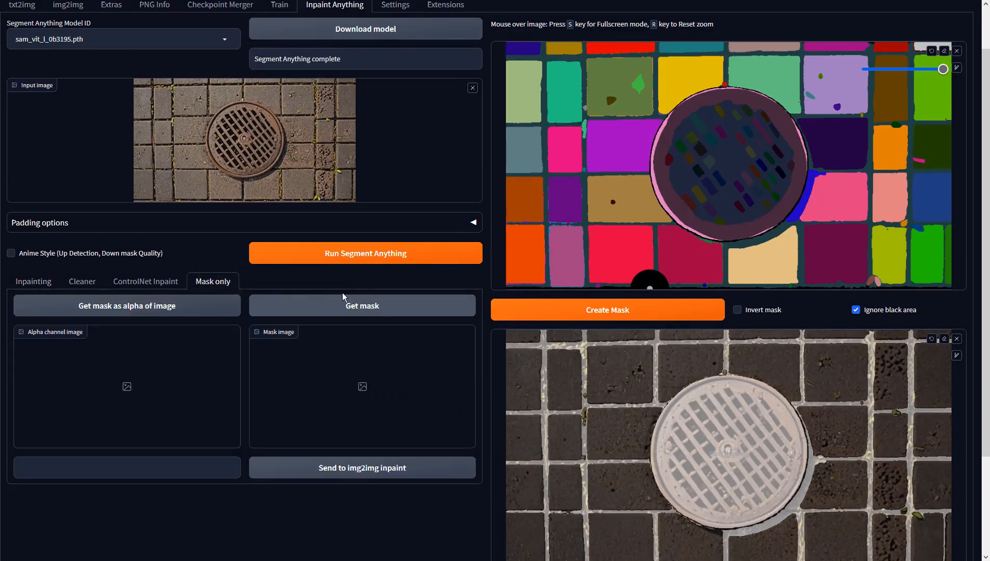
pyautogui.click(377, 309)
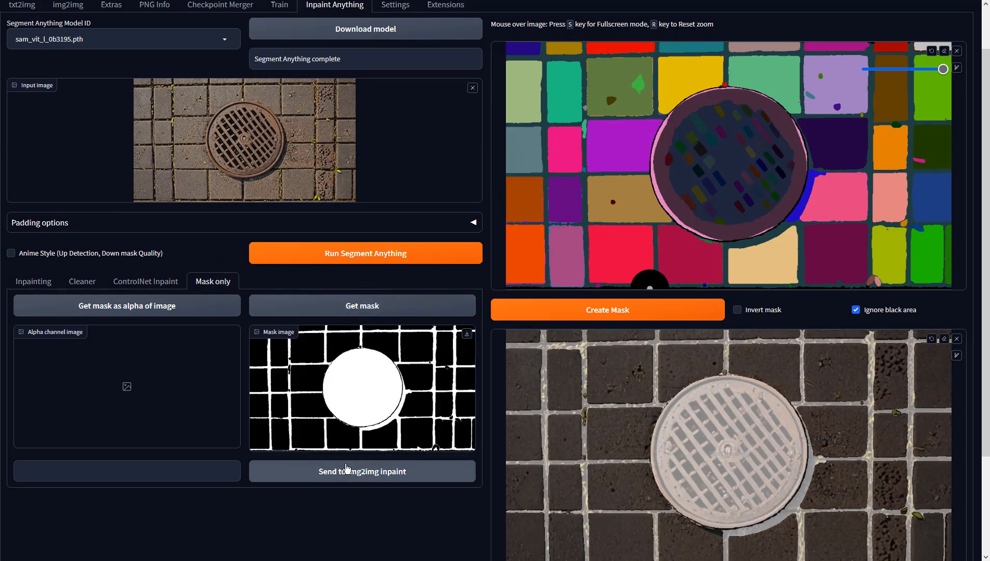
pyautogui.click(351, 470)
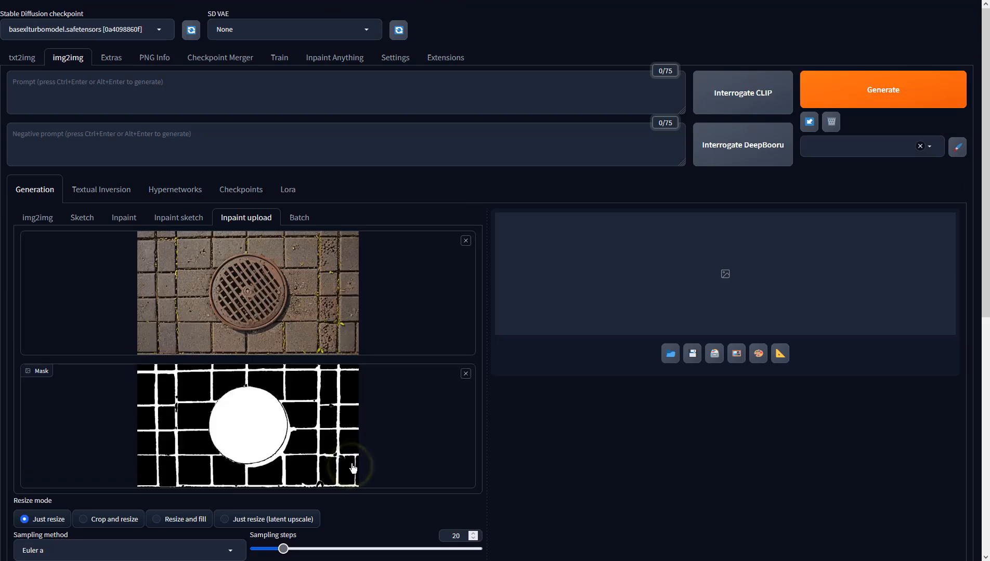
# Configure the inpaint generation with 8 sampling steps, CFG scale 2, denoising strength 1 and the DPM++ SDE sampling method.
pyautogui.scroll(-2, 286, 381)
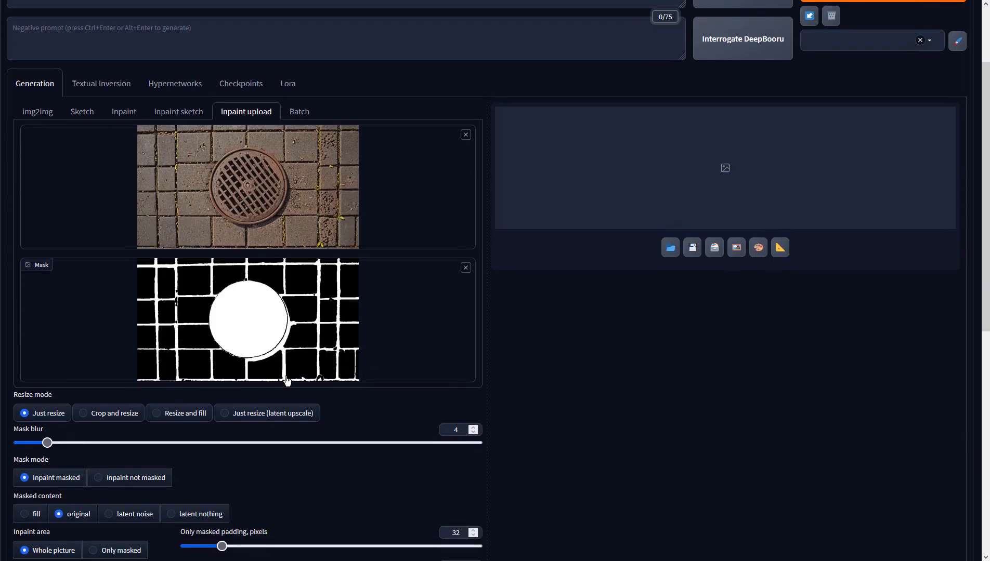
pyautogui.scroll(-2, 280, 377)
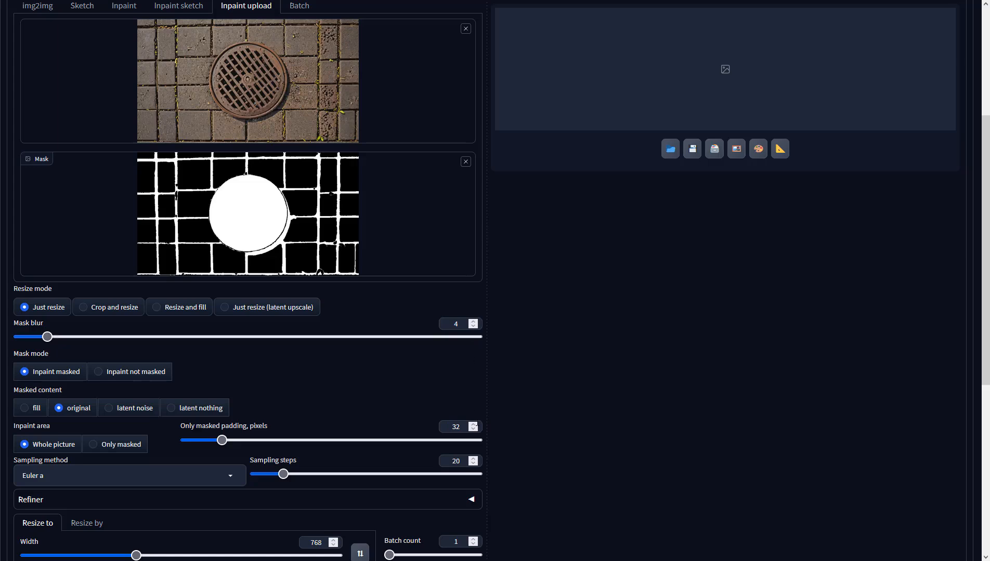
pyautogui.scroll(-3, 247, 281)
pyautogui.doubleClick(455, 302)
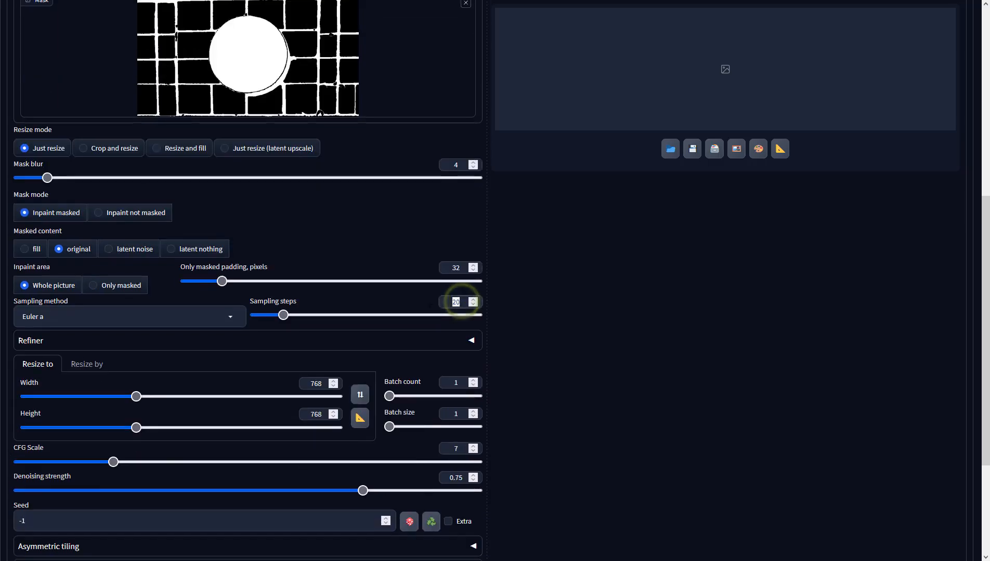
pyautogui.write('8')
pyautogui.doubleClick(456, 448)
pyautogui.write('2')
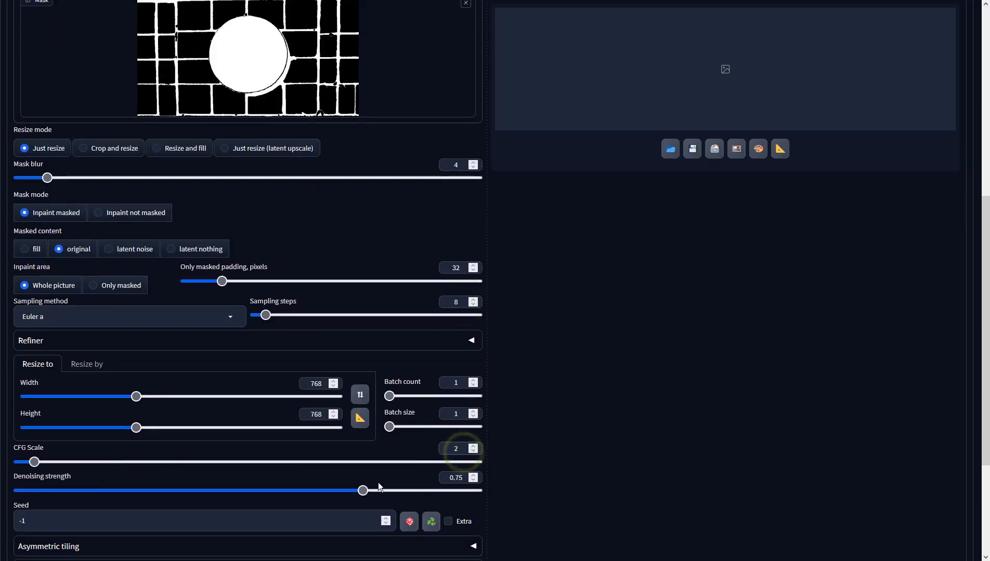
pyautogui.moveTo(363, 490); pyautogui.dragTo(477, 490)
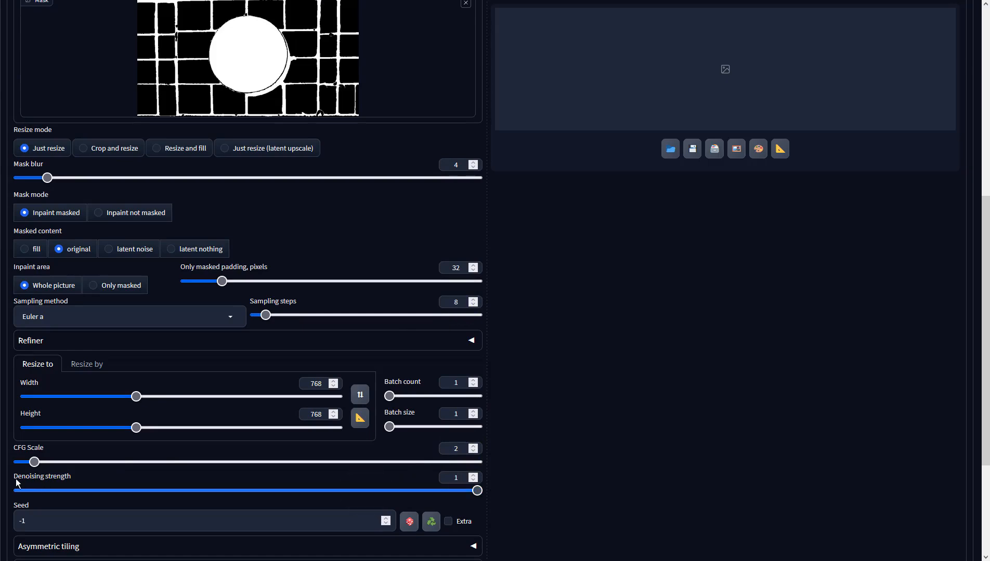
pyautogui.click(175, 323)
pyautogui.click(61, 116)
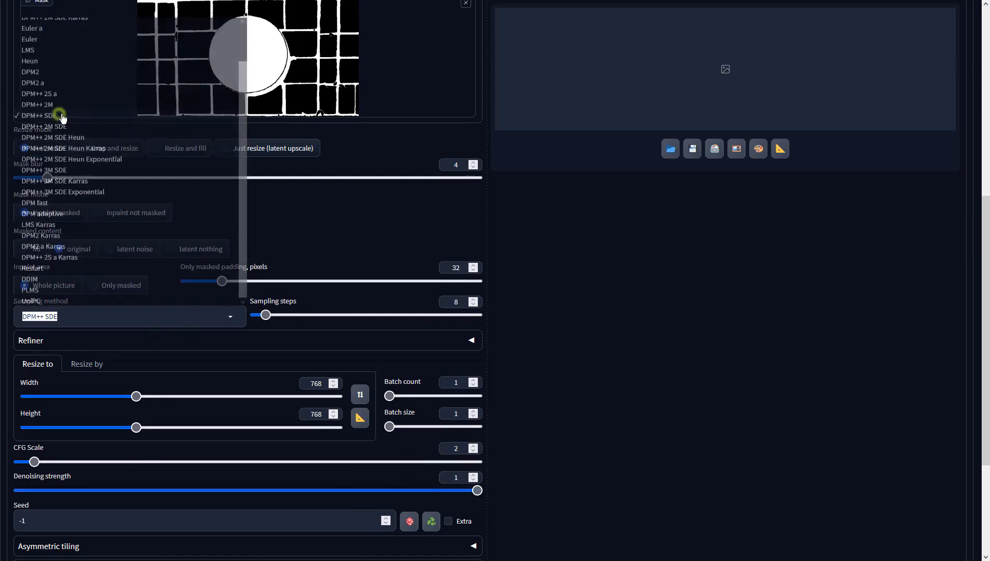
pyautogui.scroll(7, 595, 227)
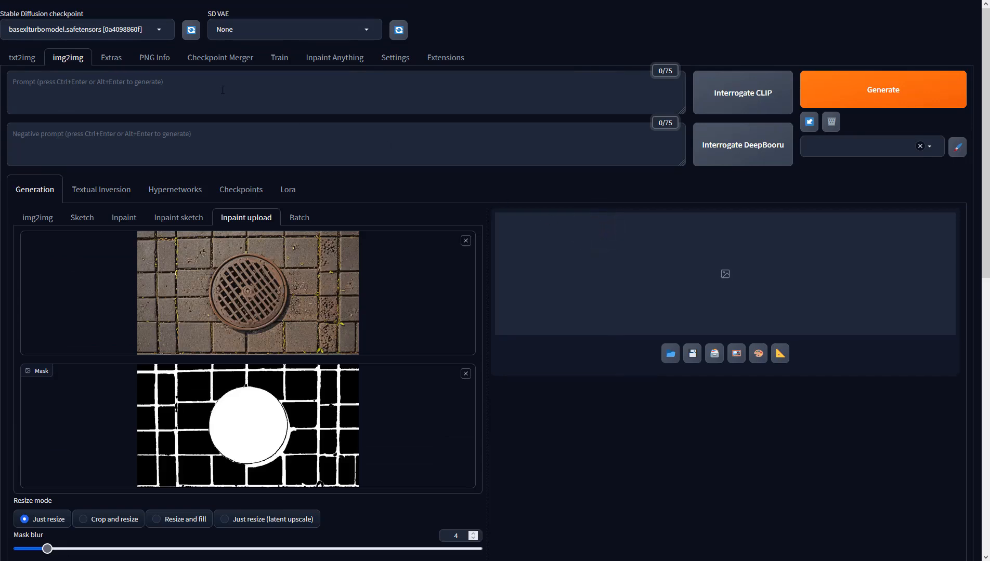
# Enter the img2img prompt "top down shot of futuristic city" and generate the inpainted image.
pyautogui.click(223, 90)
pyautogui.write('ocean')
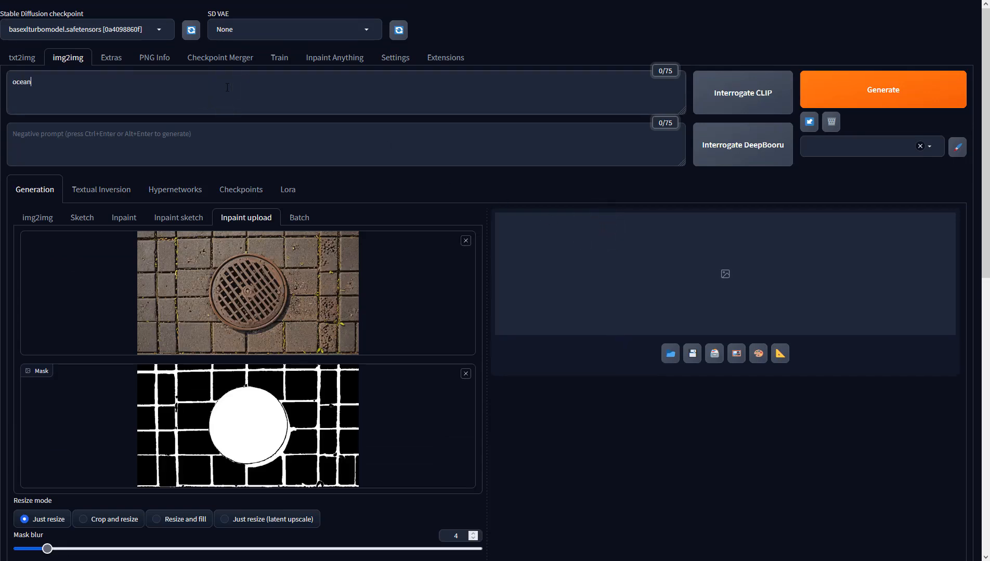
pyautogui.press('BackSpace')
pyautogui.press('BackSpace')
pyautogui.press('BackSpace')
pyautogui.press('BackSpace')
pyautogui.press('BackSpace')
pyautogui.write('top')
pyautogui.click(894, 99)
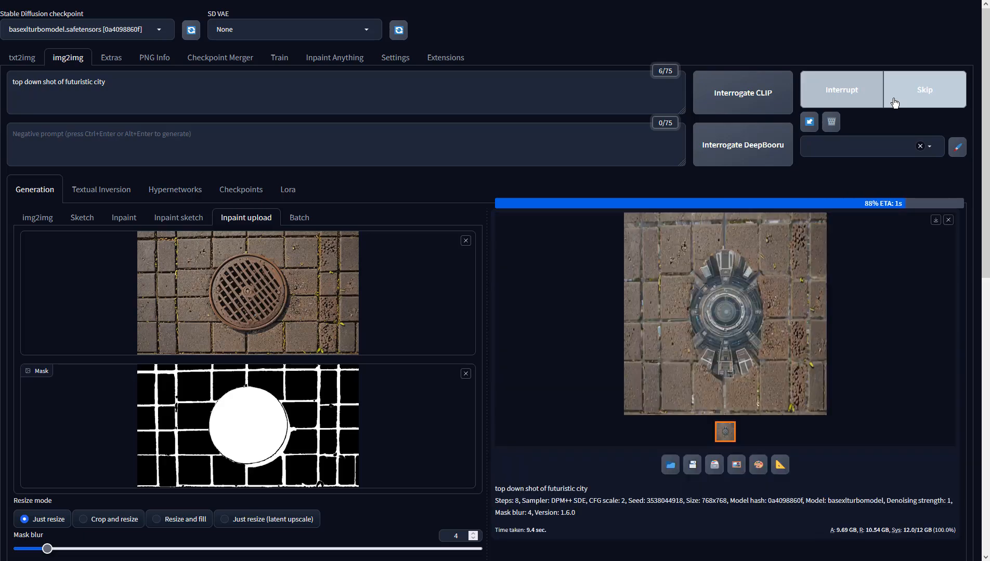
# Match the output size to the uploaded manhole cover image, giving 960 by 536 pixels.
pyautogui.scroll(-5, 421, 347)
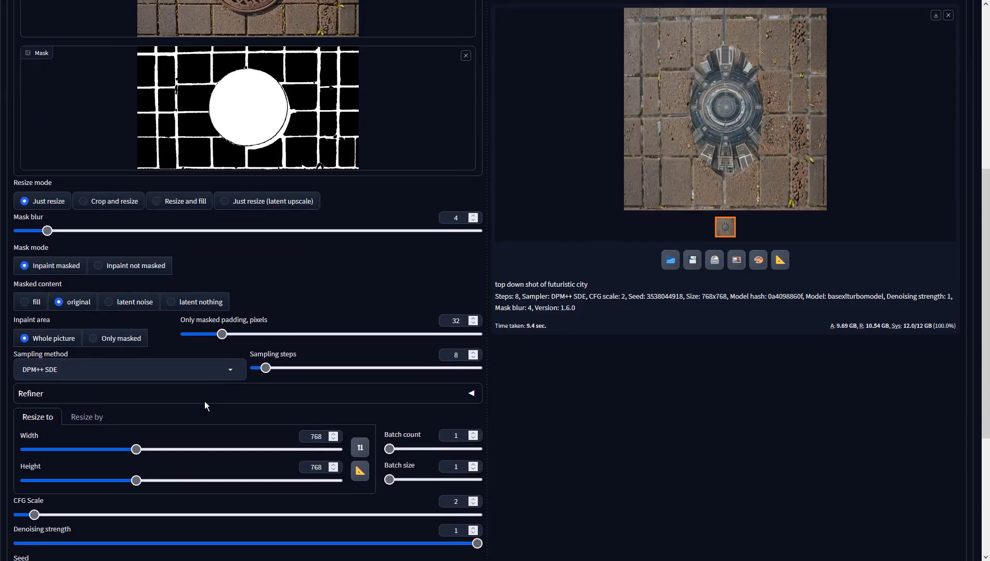
pyautogui.click(301, 435)
pyautogui.click(358, 471)
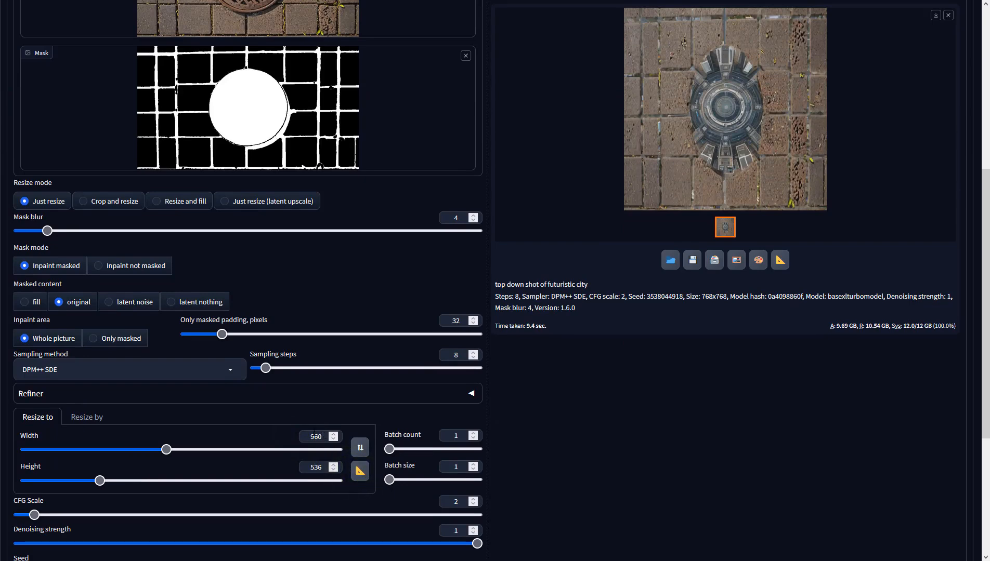
pyautogui.click(324, 436)
pyautogui.click(325, 468)
# Copy the negative prompt "(worst quality, low quality, normal quality:1.8)" from txt2img into img2img and generate the image.
pyautogui.scroll(6, 364, 415)
pyautogui.click(33, 59)
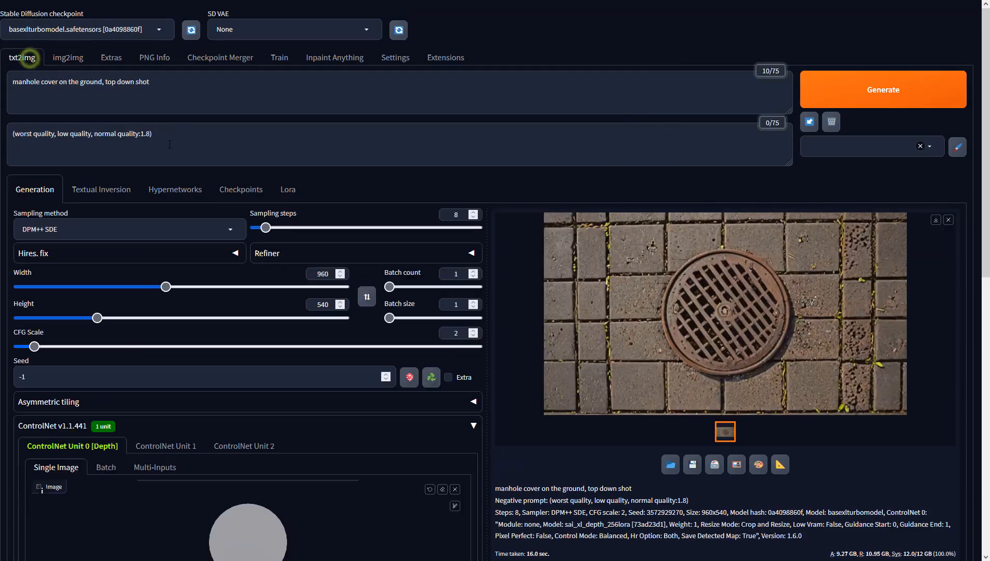
pyautogui.click(198, 140)
pyautogui.click(72, 58)
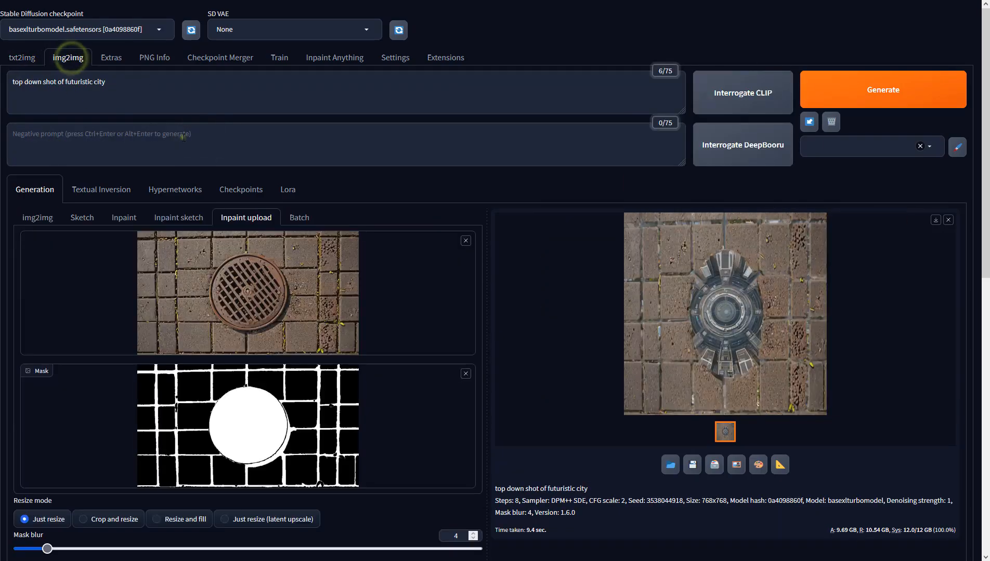
pyautogui.click(182, 134)
pyautogui.click(897, 102)
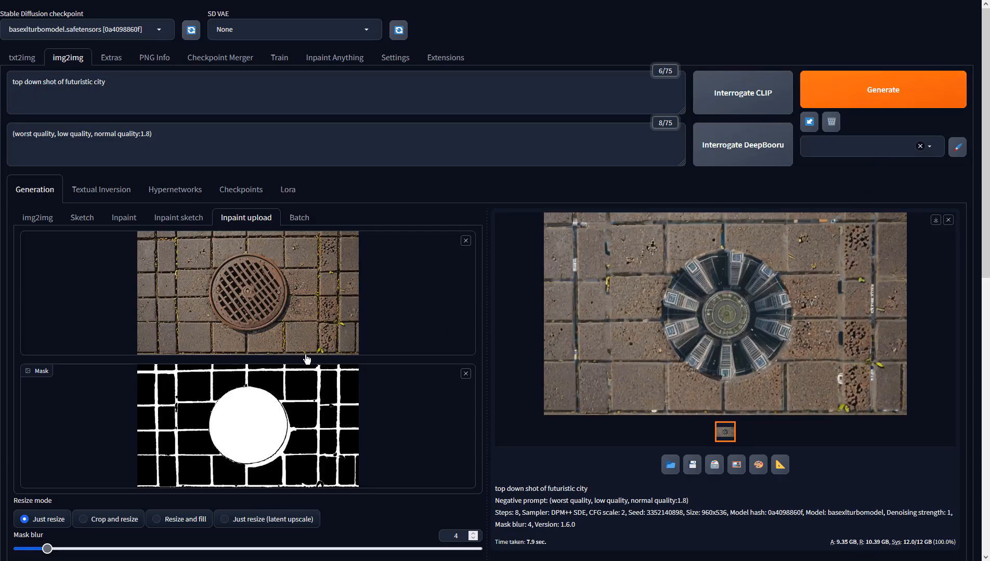
# Switch the mask mode to Inpaint not masked, generate the futuristic city surroundings and inspect the result at full size.
pyautogui.scroll(-5, 306, 359)
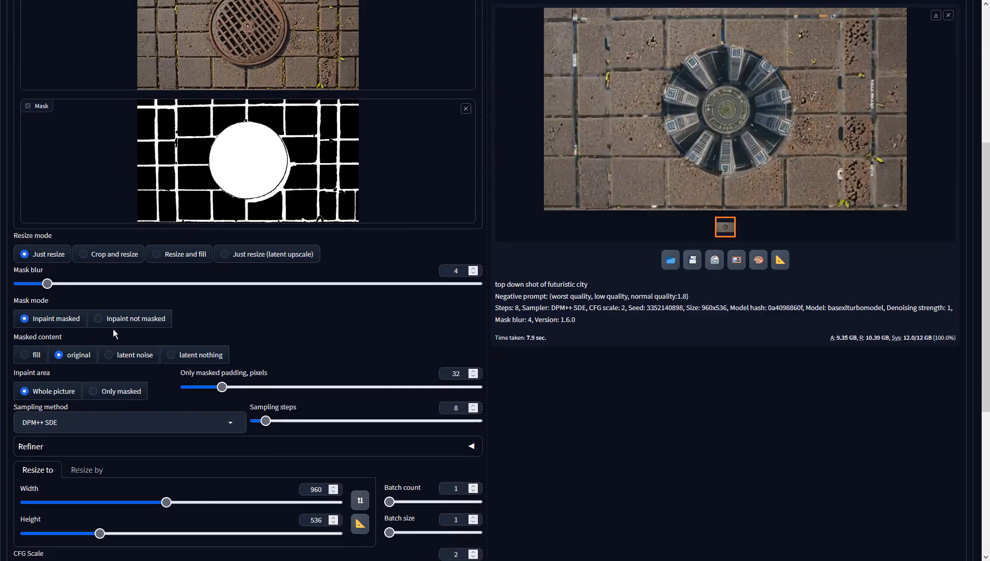
pyautogui.click(134, 320)
pyautogui.scroll(5, 844, 325)
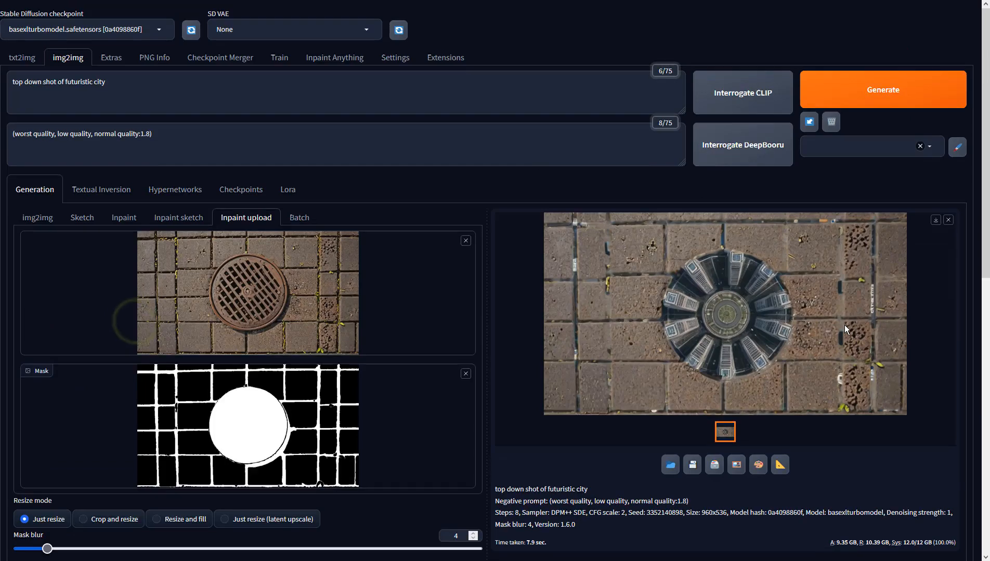
pyautogui.click(878, 95)
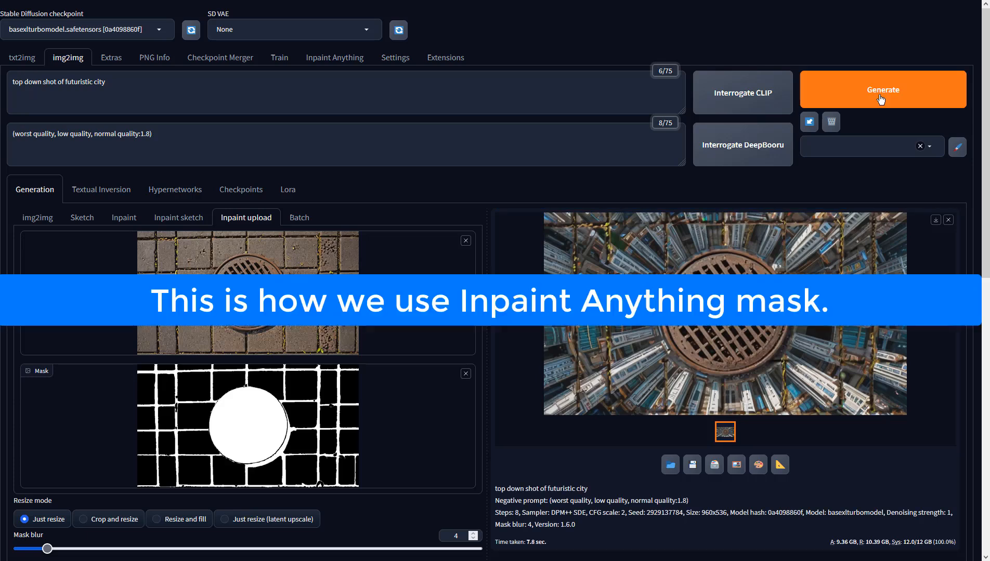
pyautogui.click(813, 268)
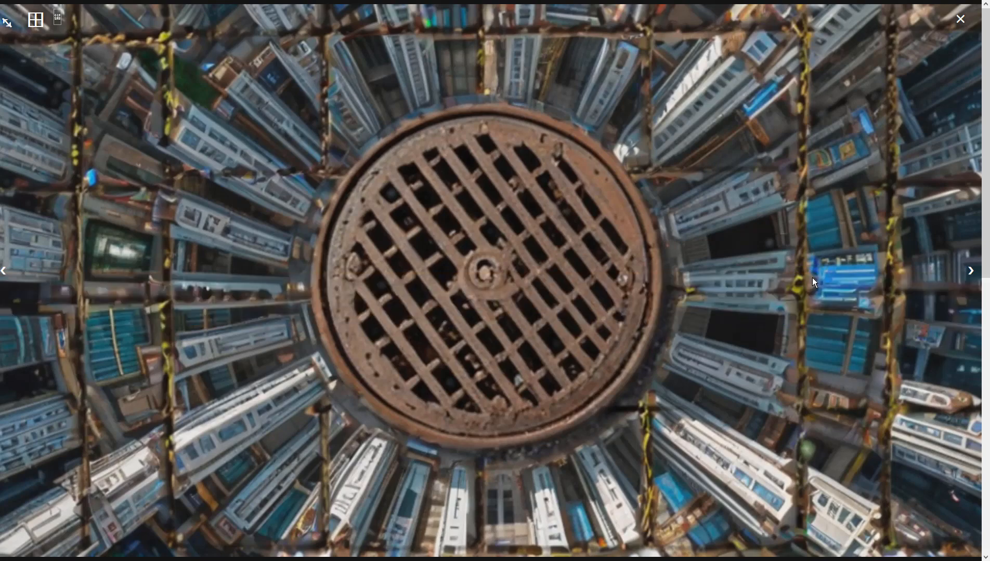
pyautogui.click(812, 278)
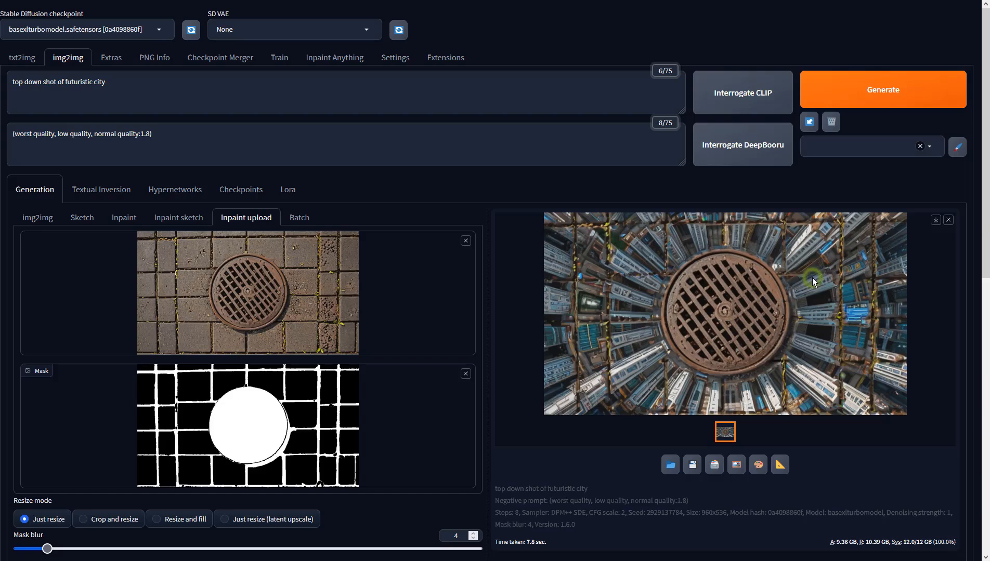
# Change the prompt to "top down shot of forest", generate the image and inspect it at full size.
pyautogui.click(66, 81)
pyautogui.hotkey('shift', 'End')
pyautogui.write('f')
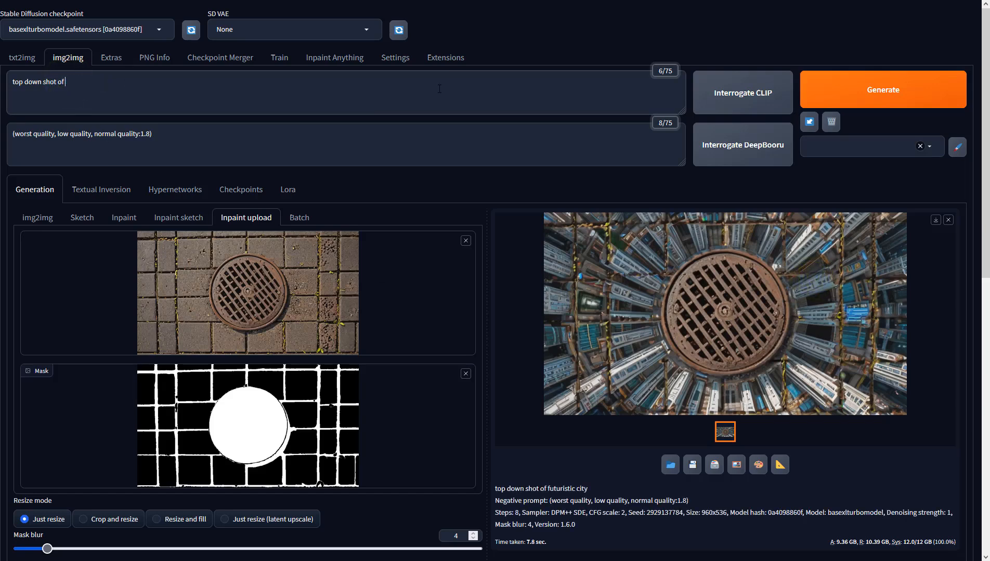
pyautogui.write('orest')
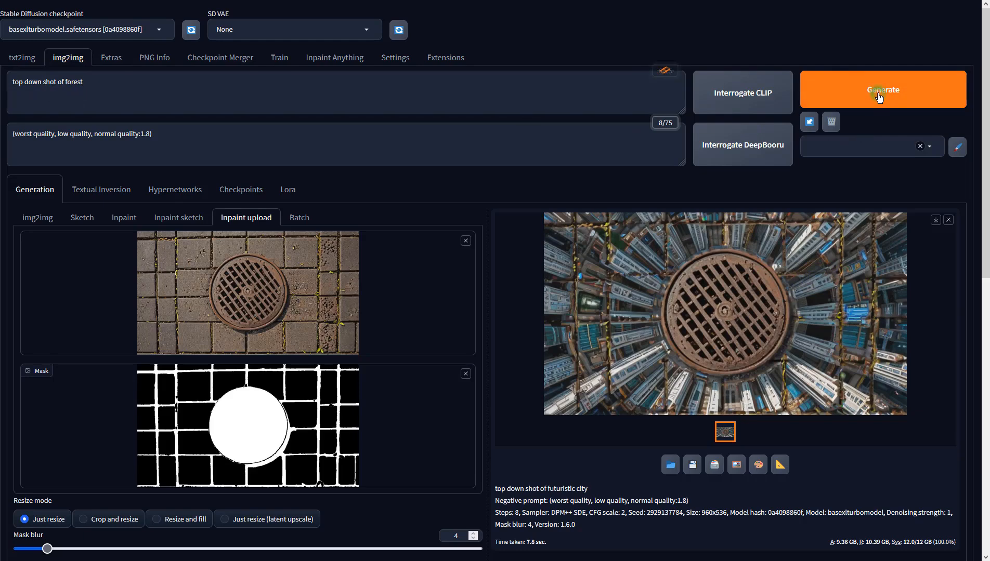
pyautogui.click(876, 90)
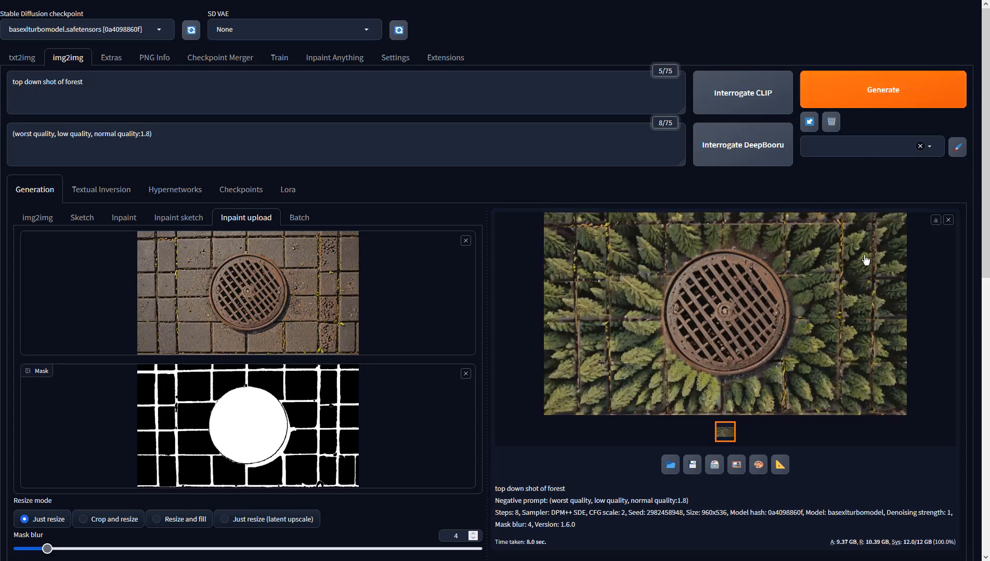
pyautogui.click(865, 259)
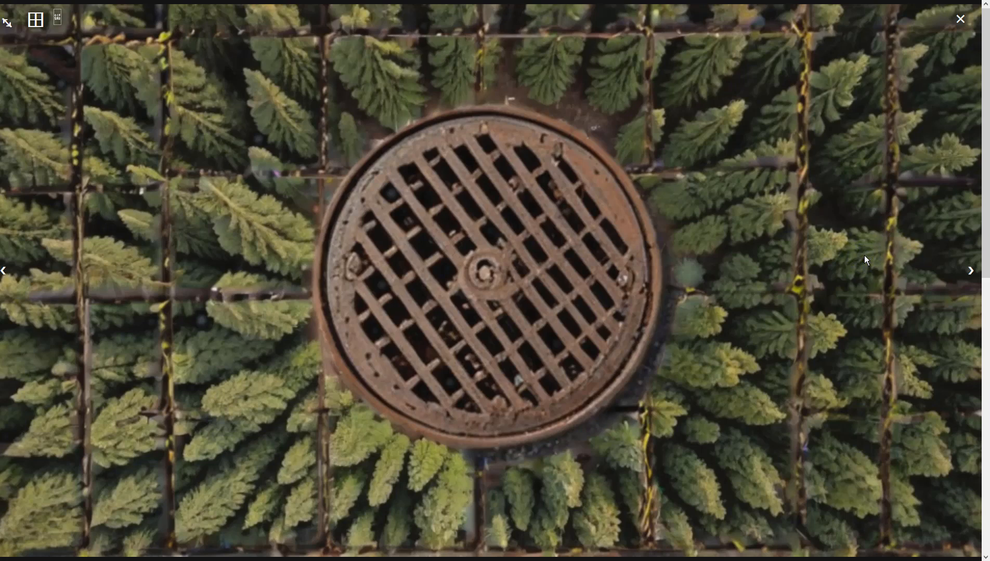
pyautogui.click(864, 256)
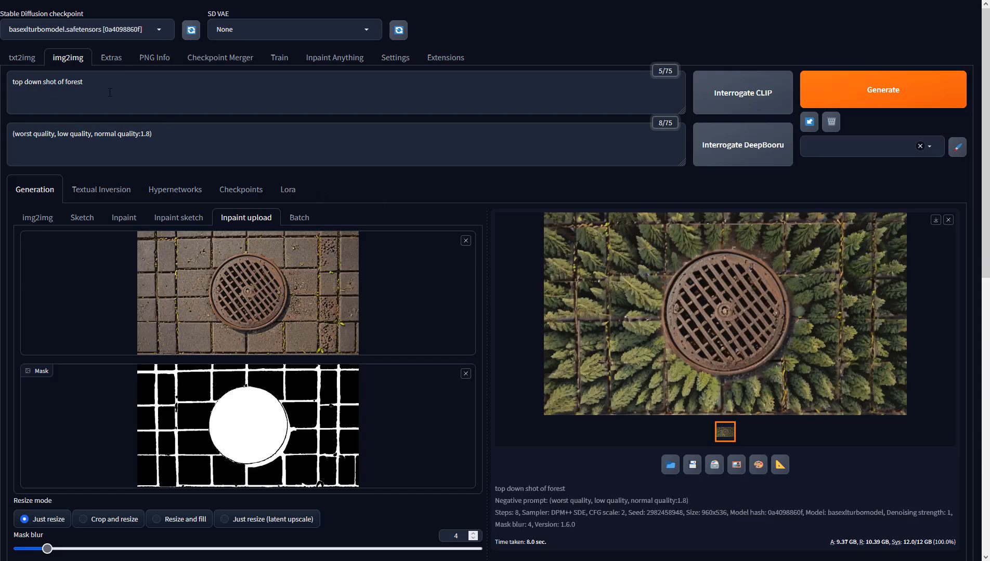
# Change the prompt to "top down shot of kitchen", generate the image and inspect it at full size.
pyautogui.doubleClick(73, 81)
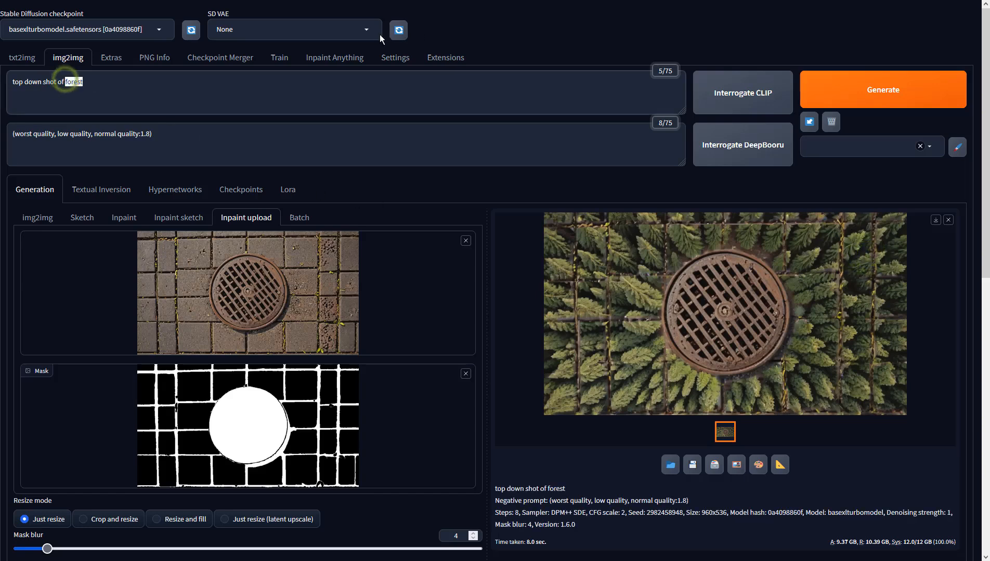
pyautogui.write('kitchen')
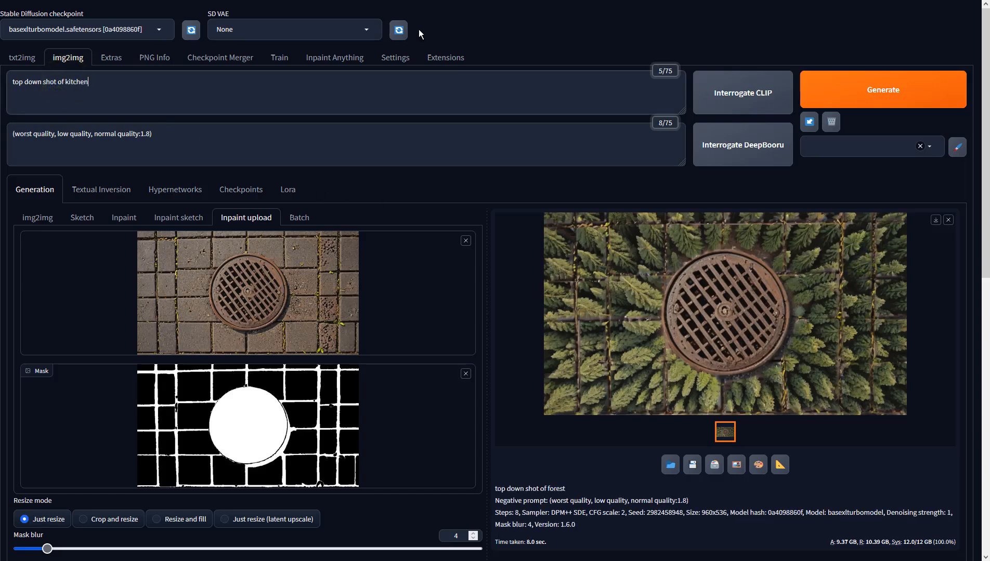
pyautogui.hotkey('ctrl', 'Return')
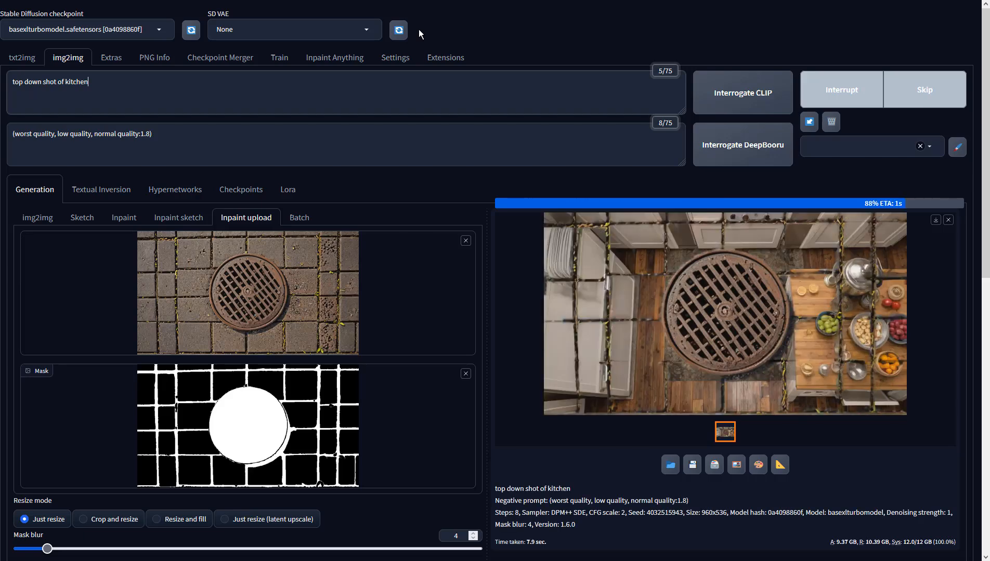
pyautogui.click(552, 264)
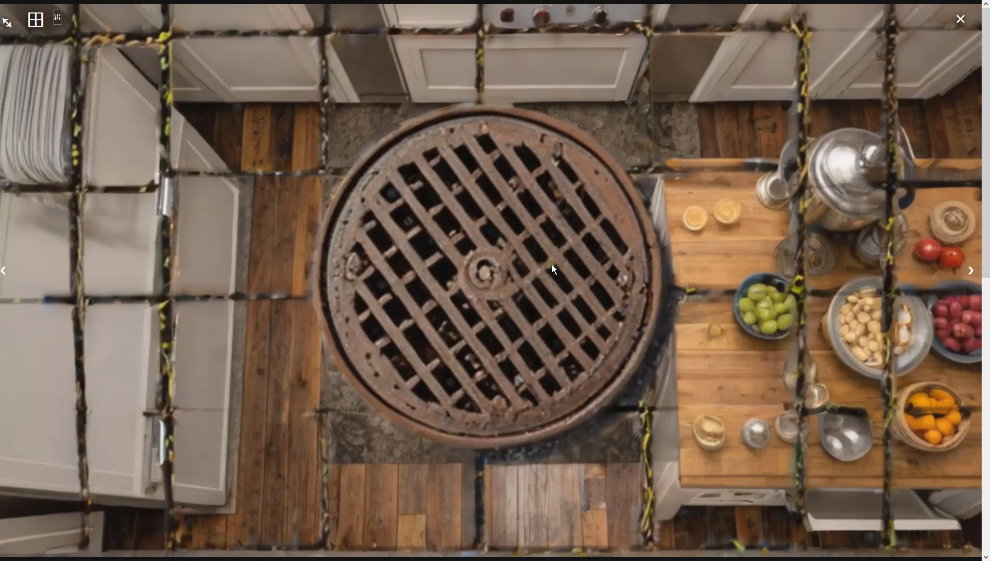
pyautogui.click(551, 264)
# Change the prompt to "top down shot of street ground" and start generating the image.
pyautogui.doubleClick(73, 82)
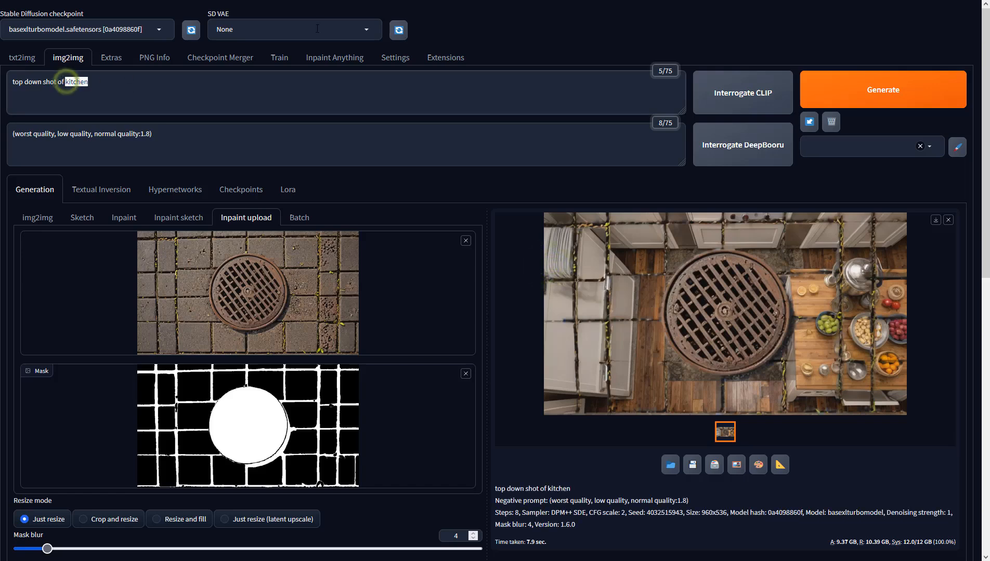
pyautogui.write('street ground')
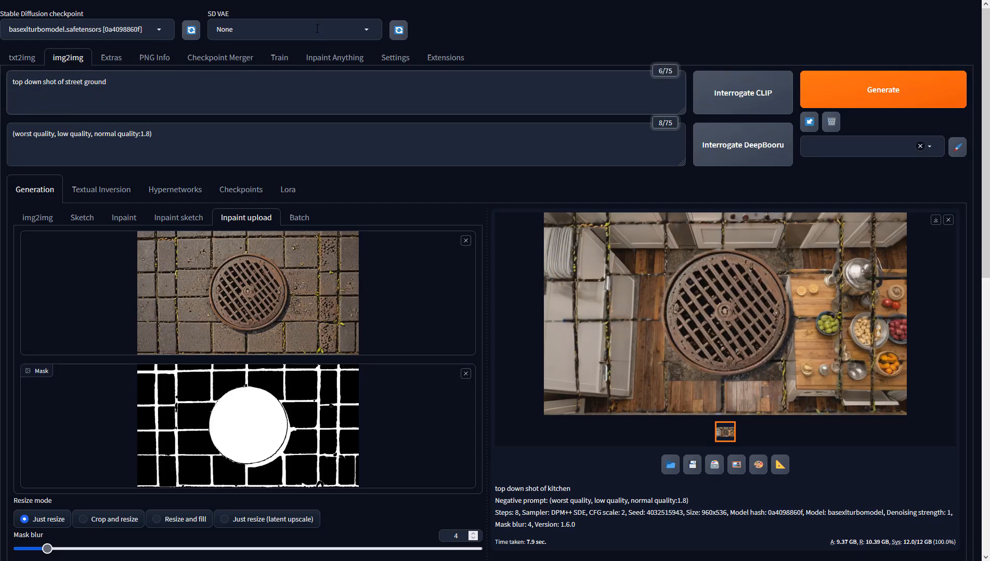
pyautogui.hotkey('ctrl', 'Return')
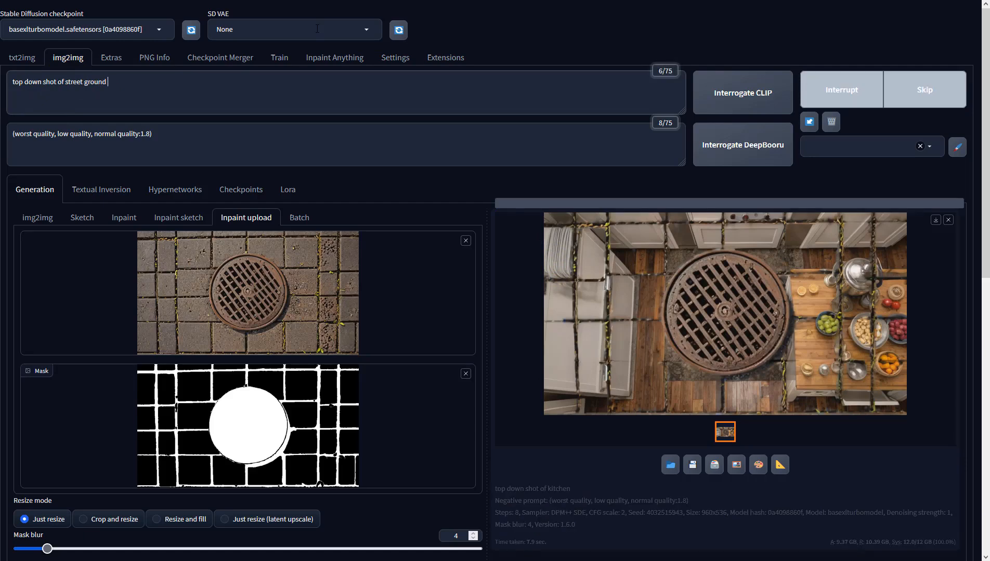